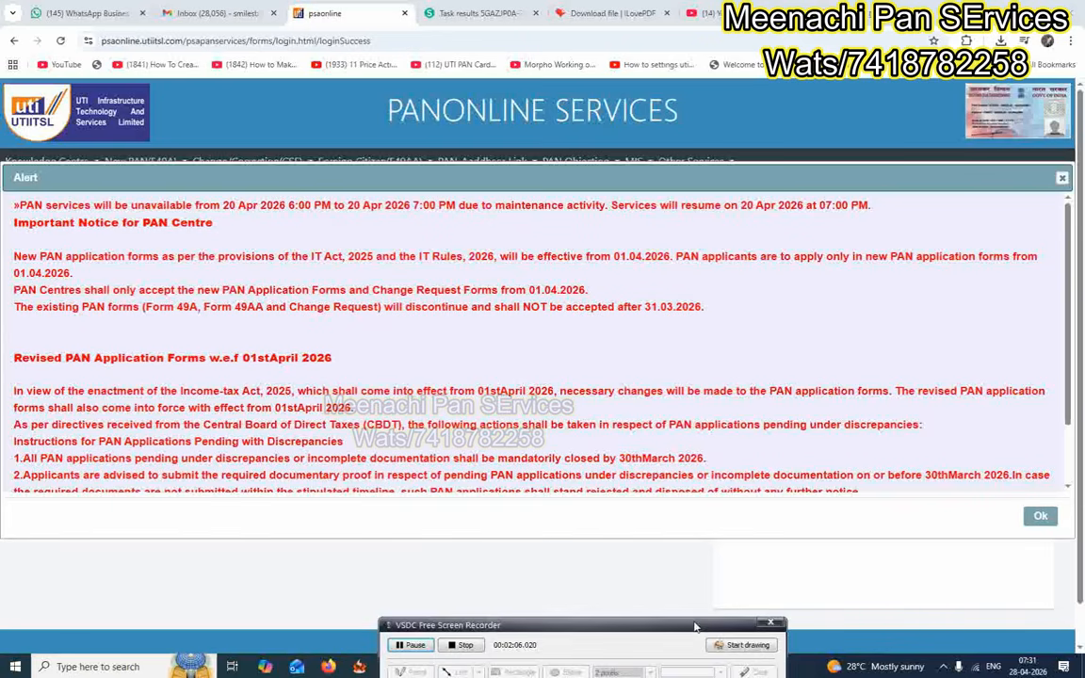
Dismiss the maintenance alert and start a New PAN (Form 49A) Application for Allotment of PAN.
click(1042, 518)
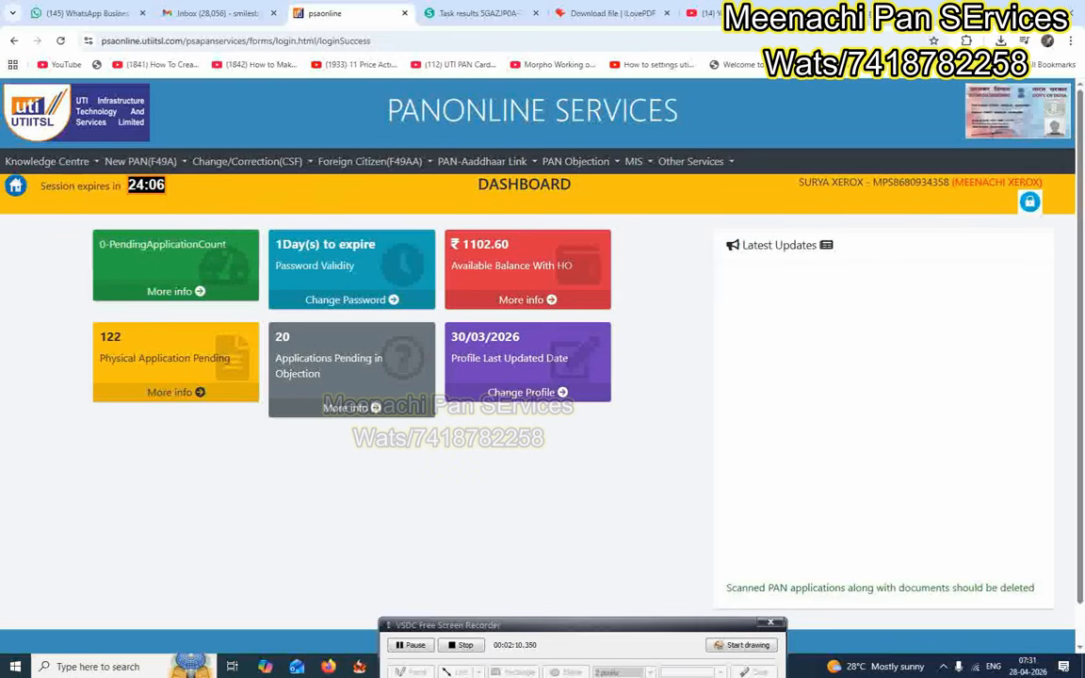
drag(603, 627, 614, 641)
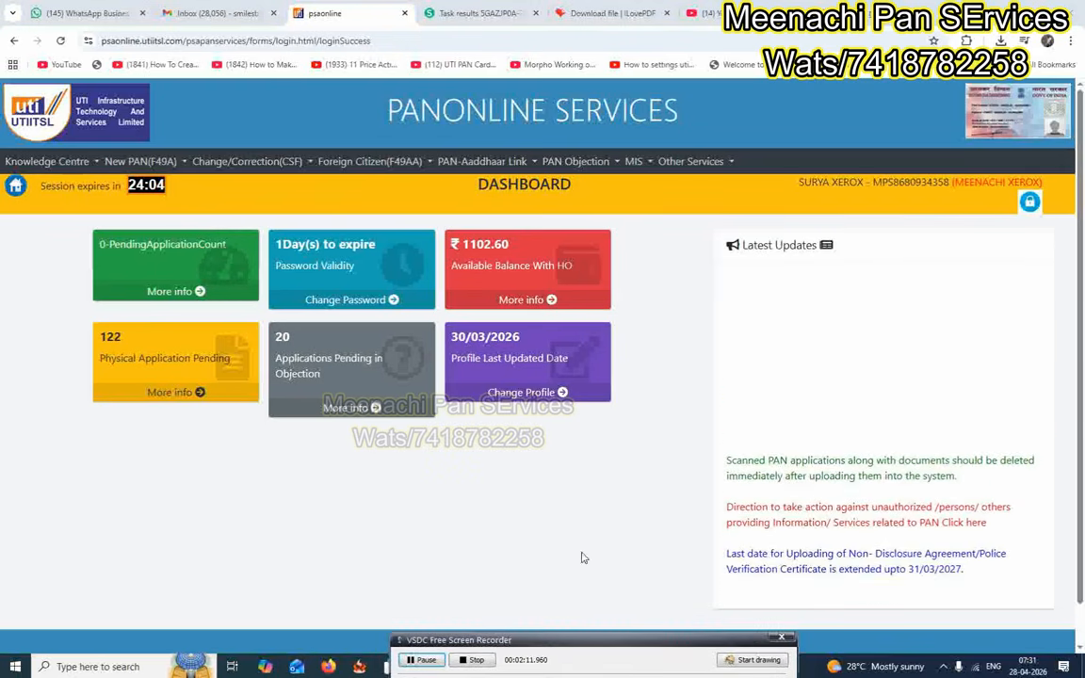
click(138, 166)
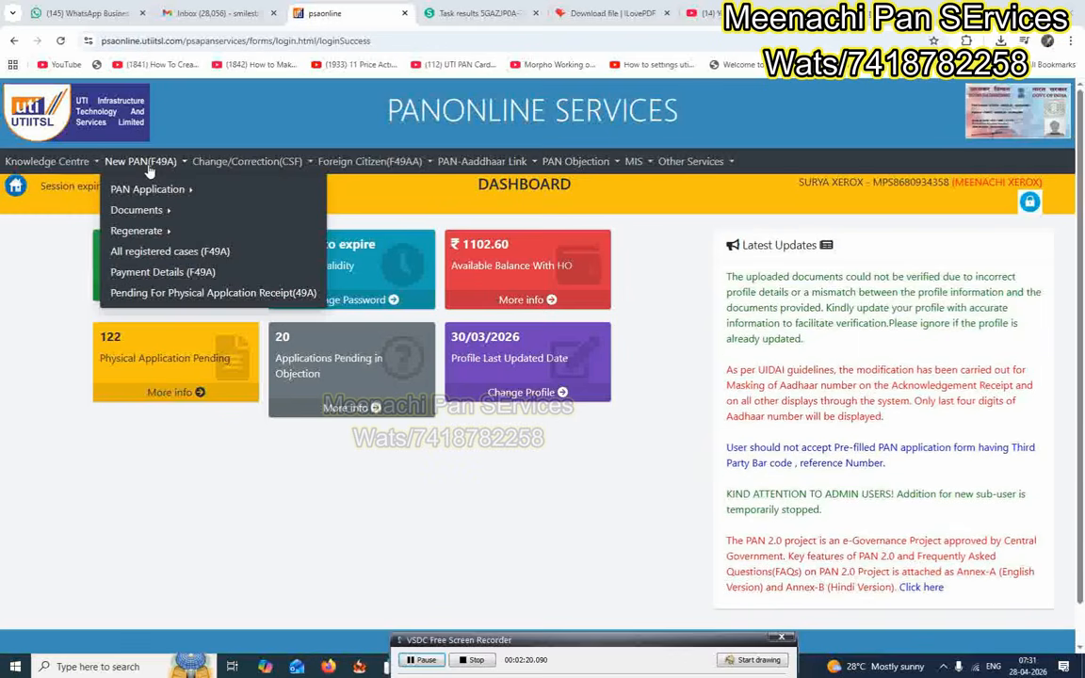
mouse_move(215, 190)
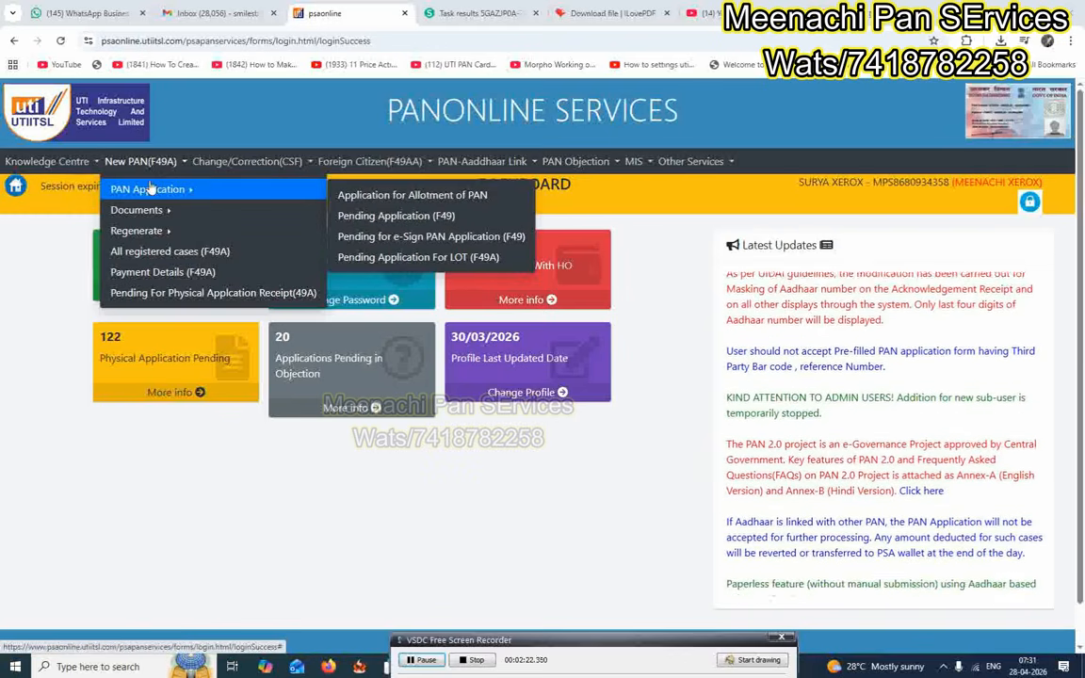
click(414, 195)
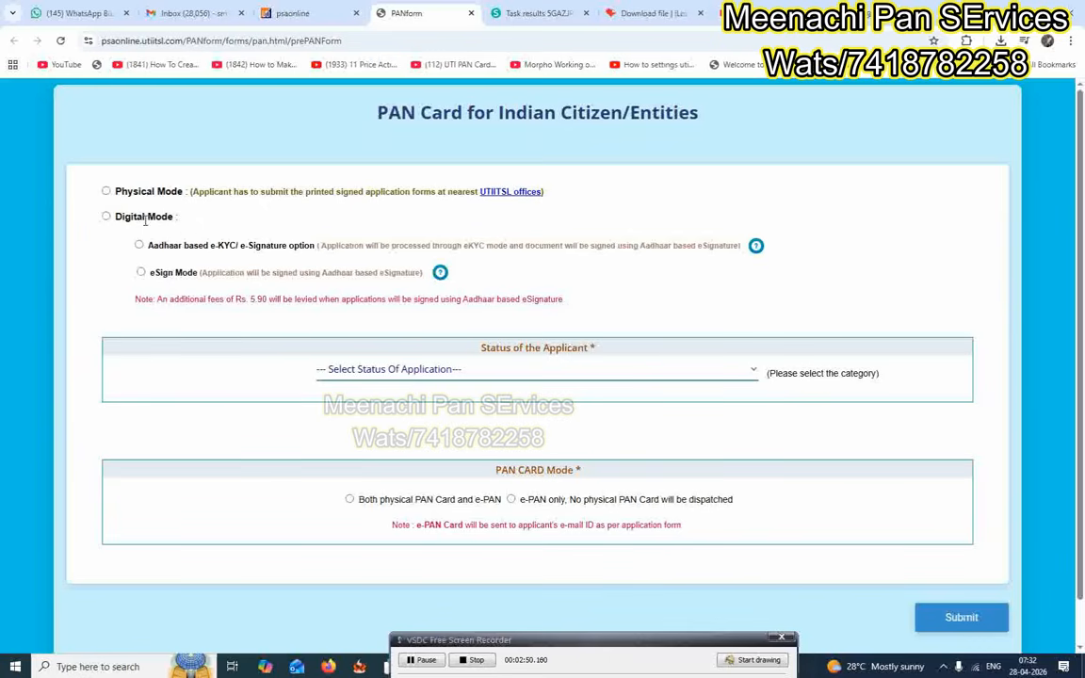
Choose Physical Mode, Individual status, No for defence/NRI, and both physical PAN card and e-PAN.
click(106, 192)
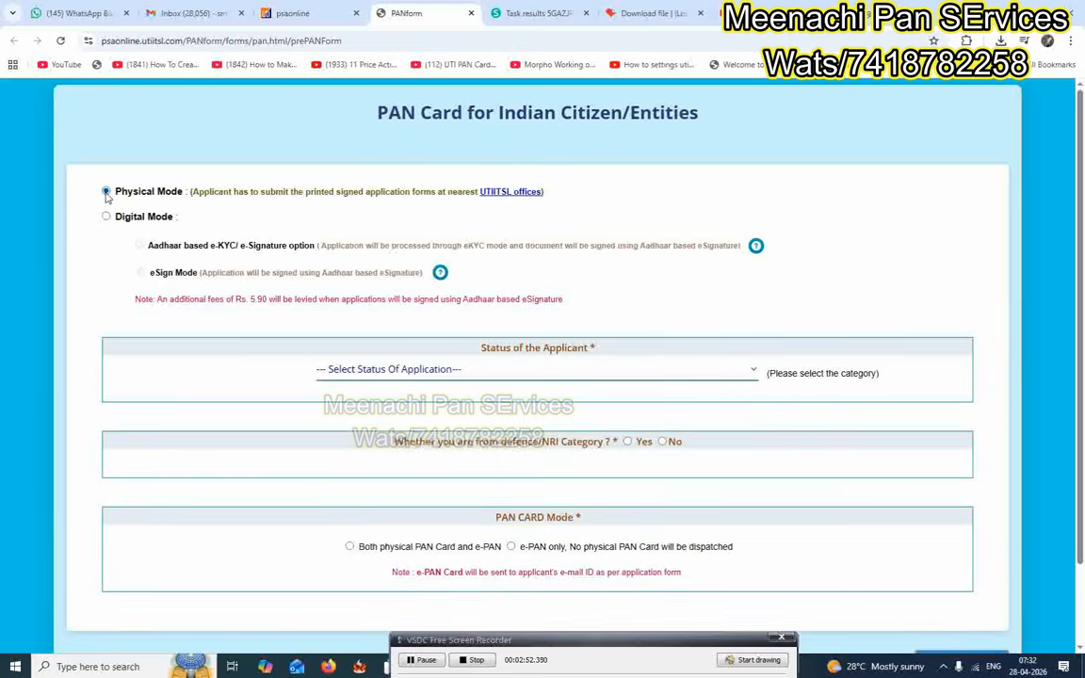
scroll(598, 395, down, 1)
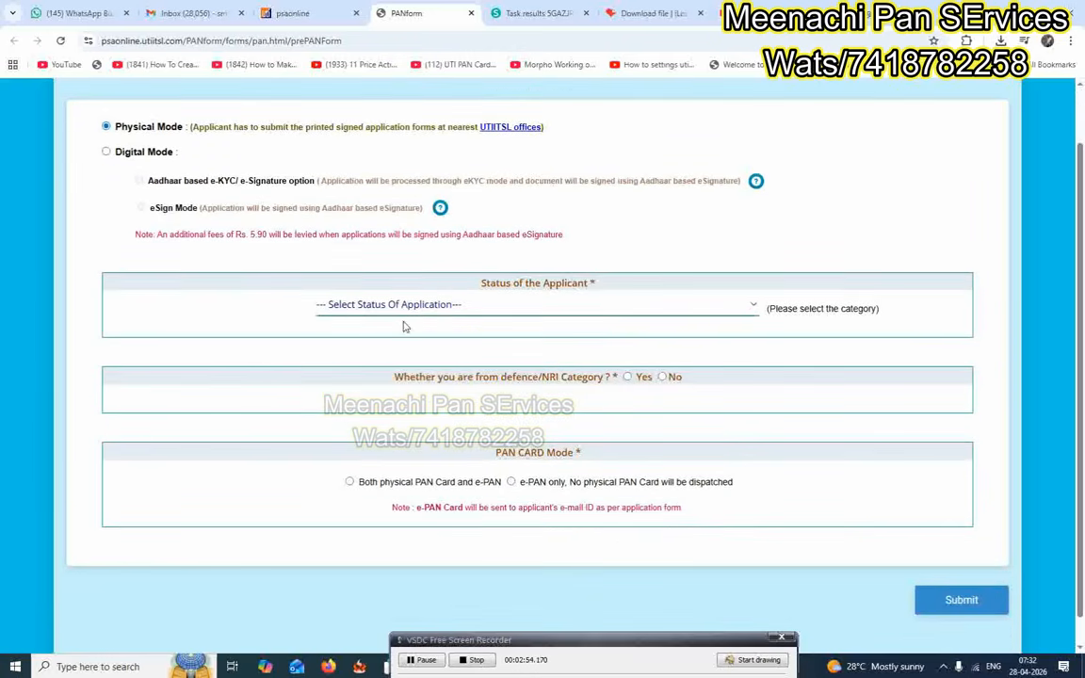
click(358, 307)
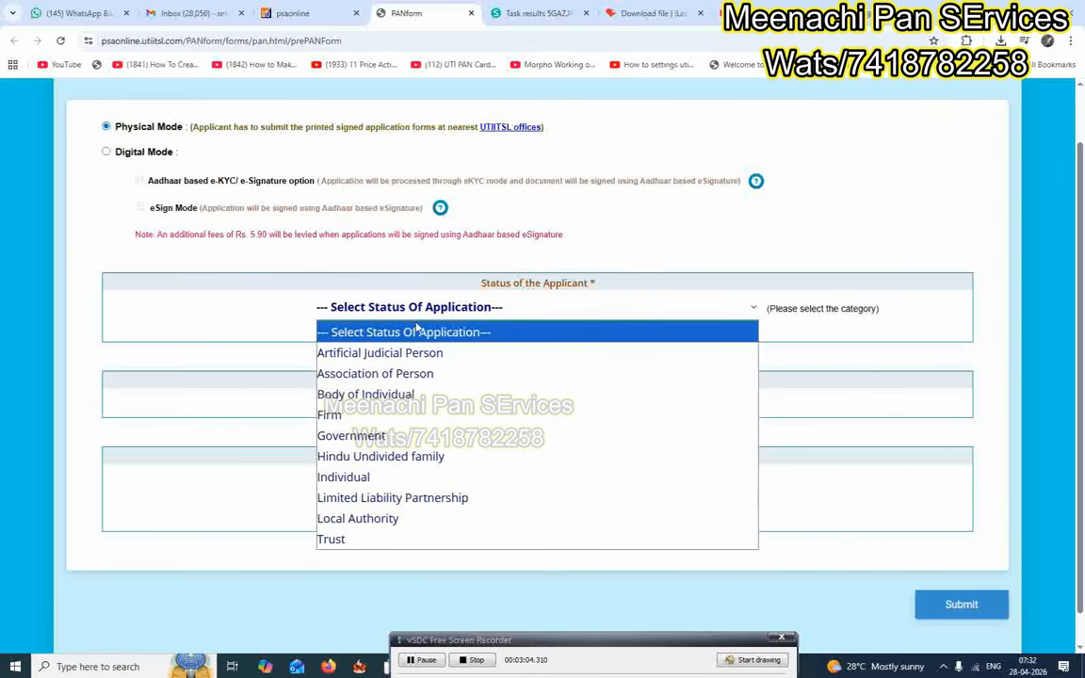
click(363, 478)
scroll(758, 355, down, 1)
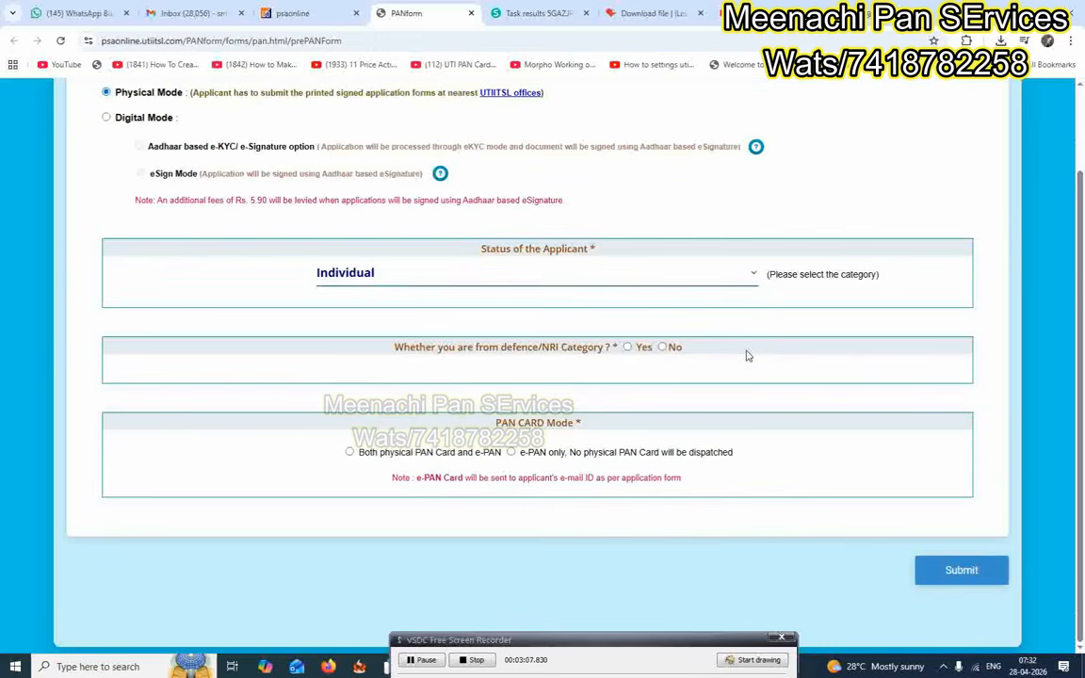
click(663, 348)
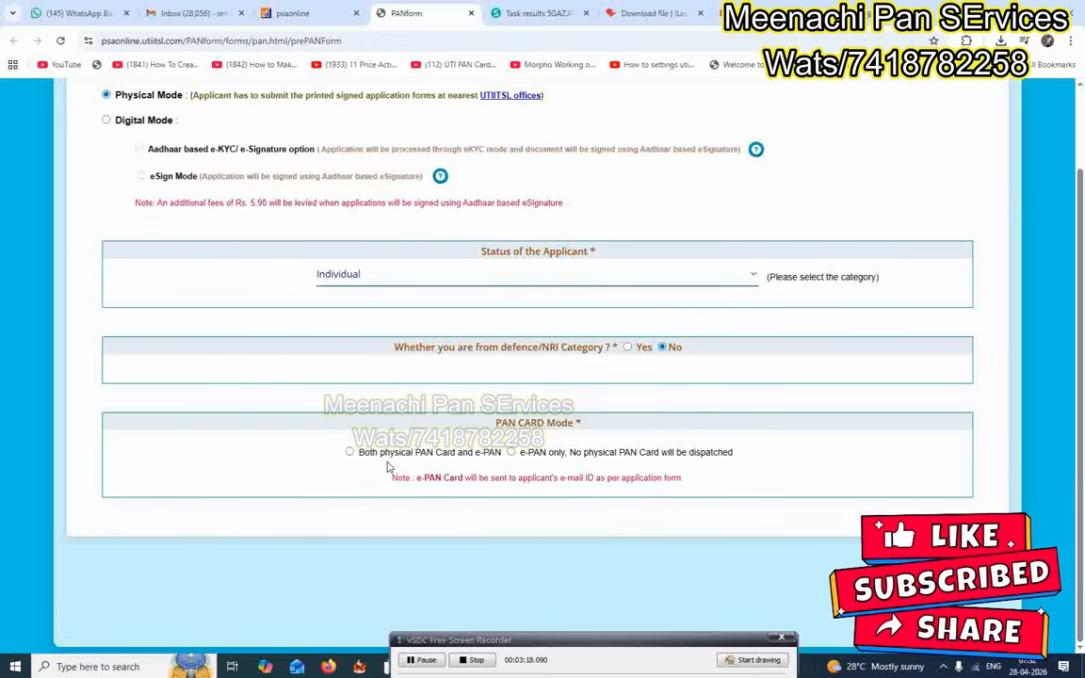
click(350, 453)
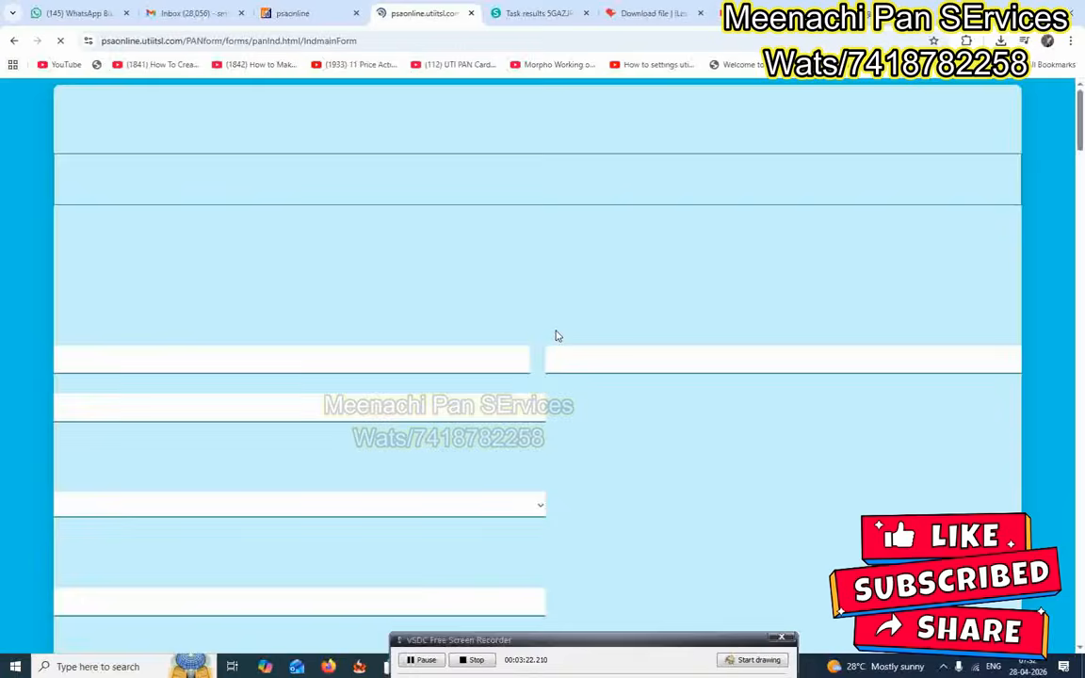
Acknowledge the generated reference number notice over the Personal Information form.
scroll(741, 247, down, 2)
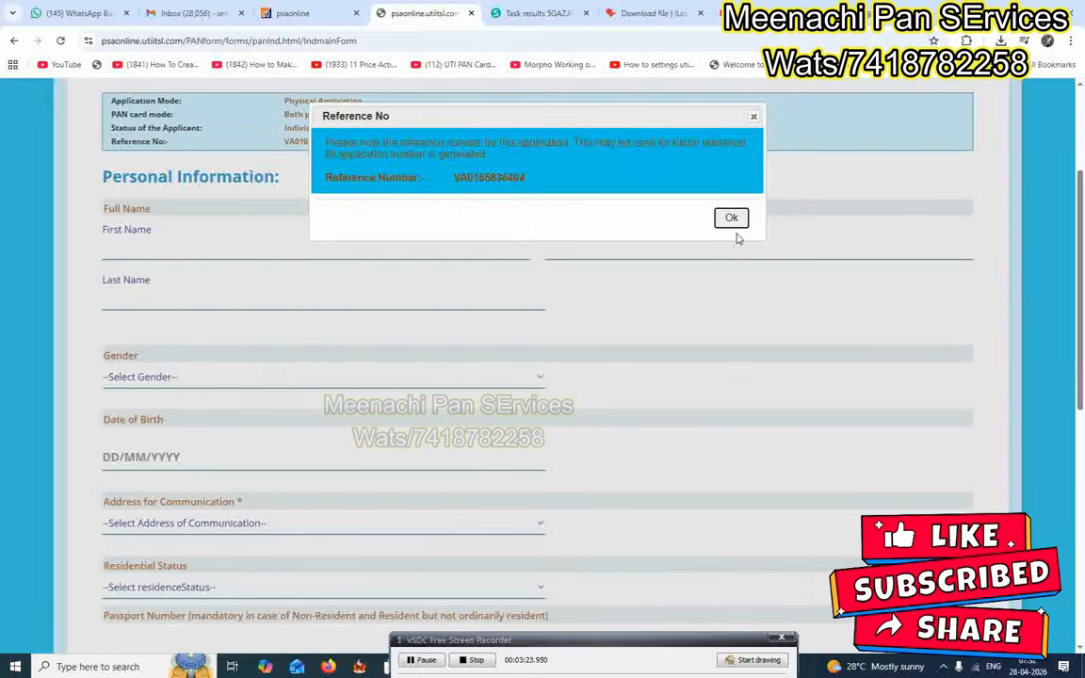
click(734, 224)
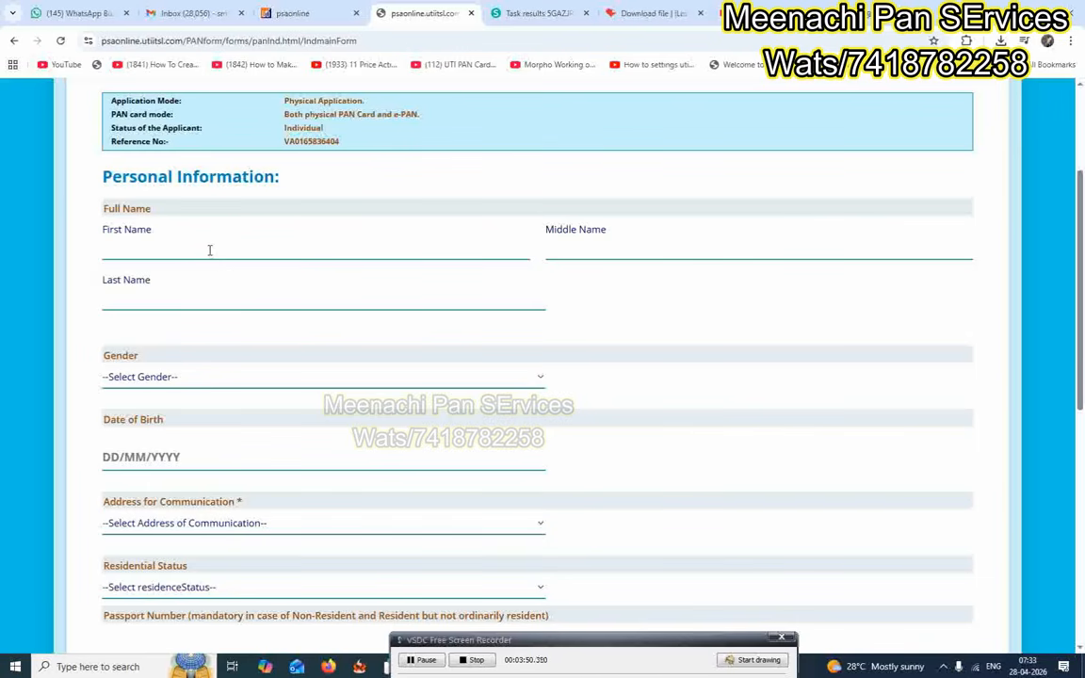
Enter the applicant's first name and last name in the Personal Information section.
click(209, 250)
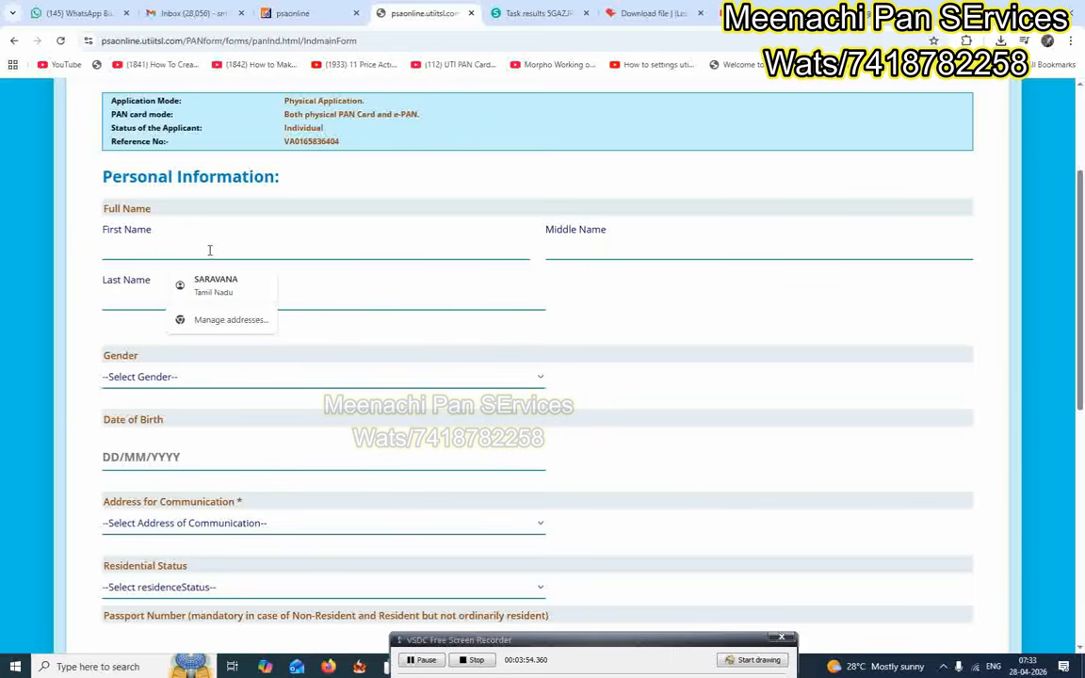
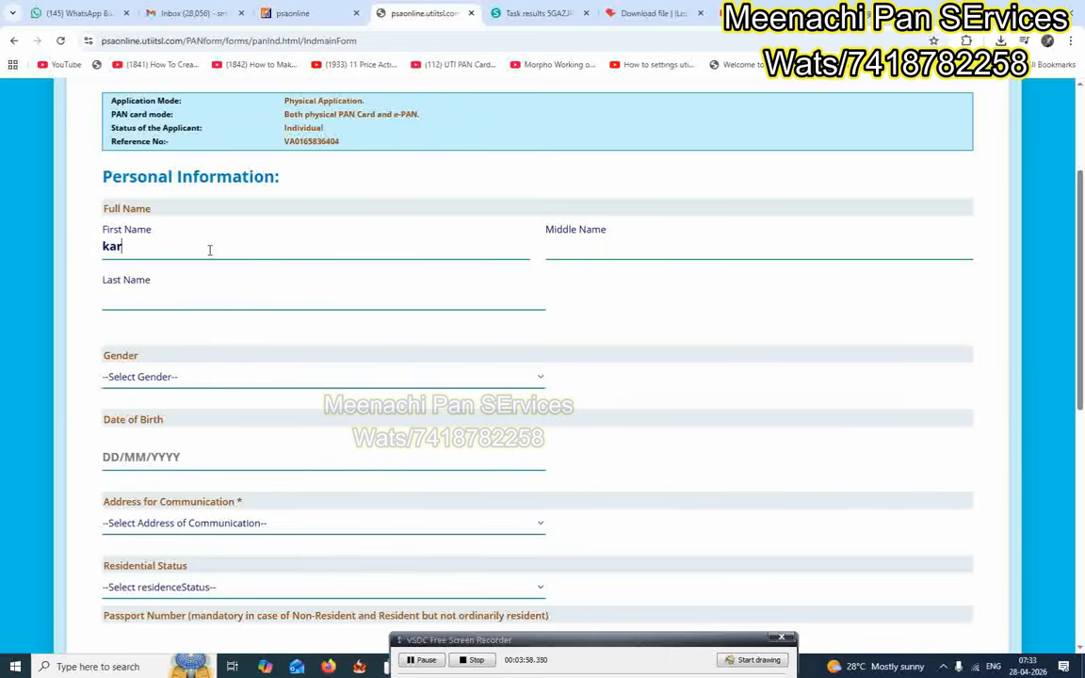
key(Tab)
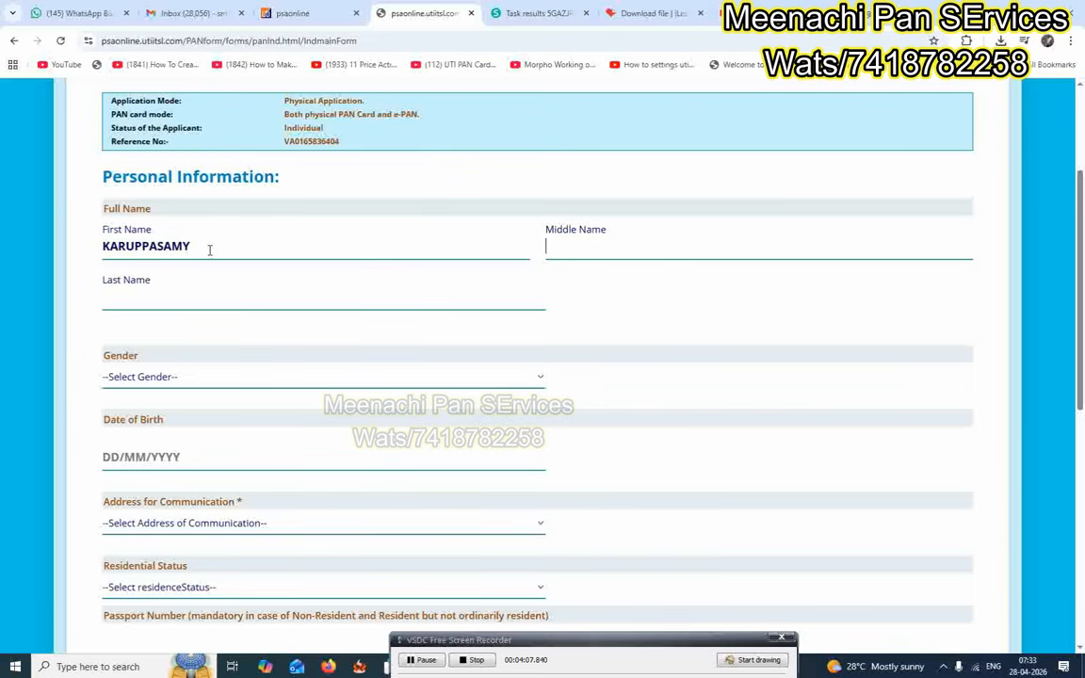
click(535, 379)
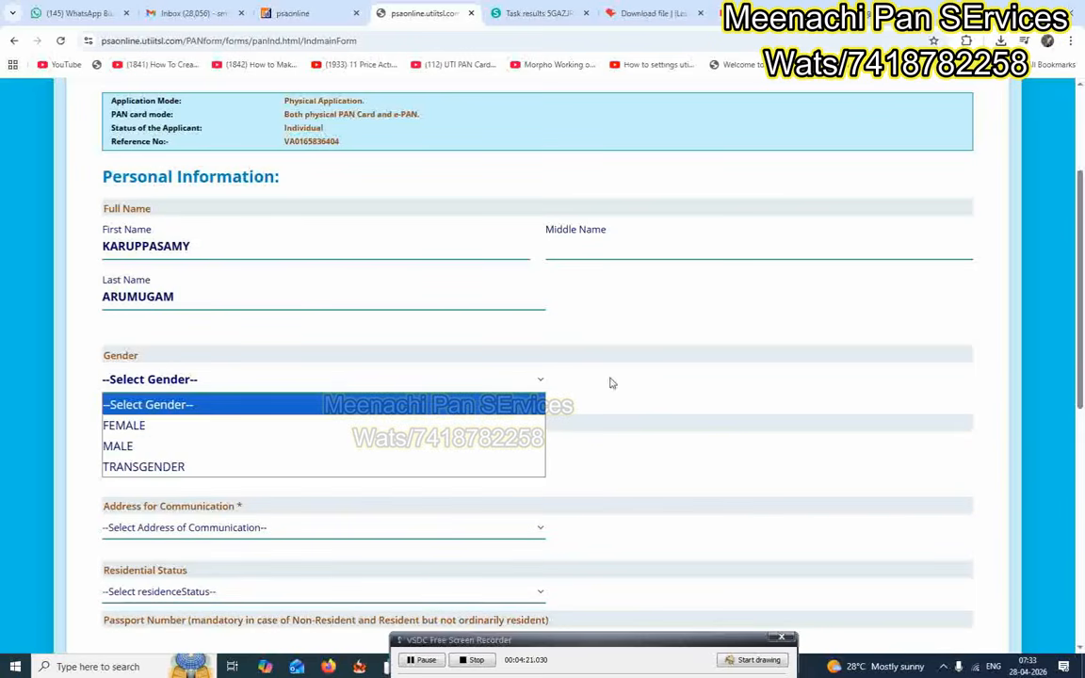
Set the applicant's gender to MALE.
click(570, 335)
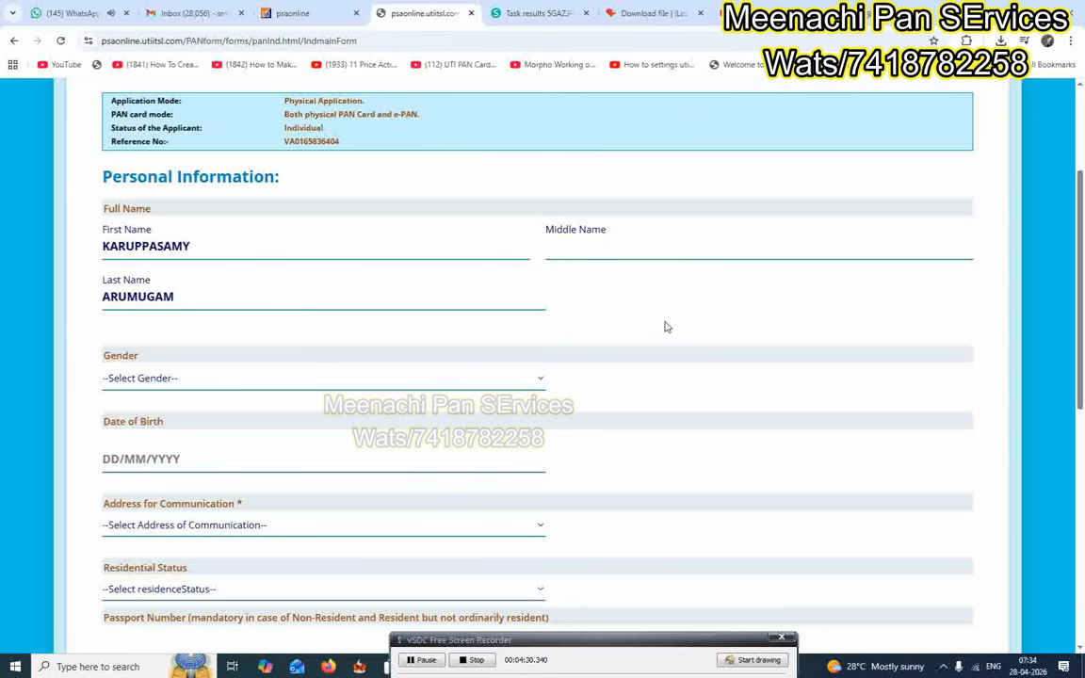
scroll(477, 378, down, 1)
click(283, 317)
click(164, 382)
scroll(165, 330, down, 2)
click(163, 267)
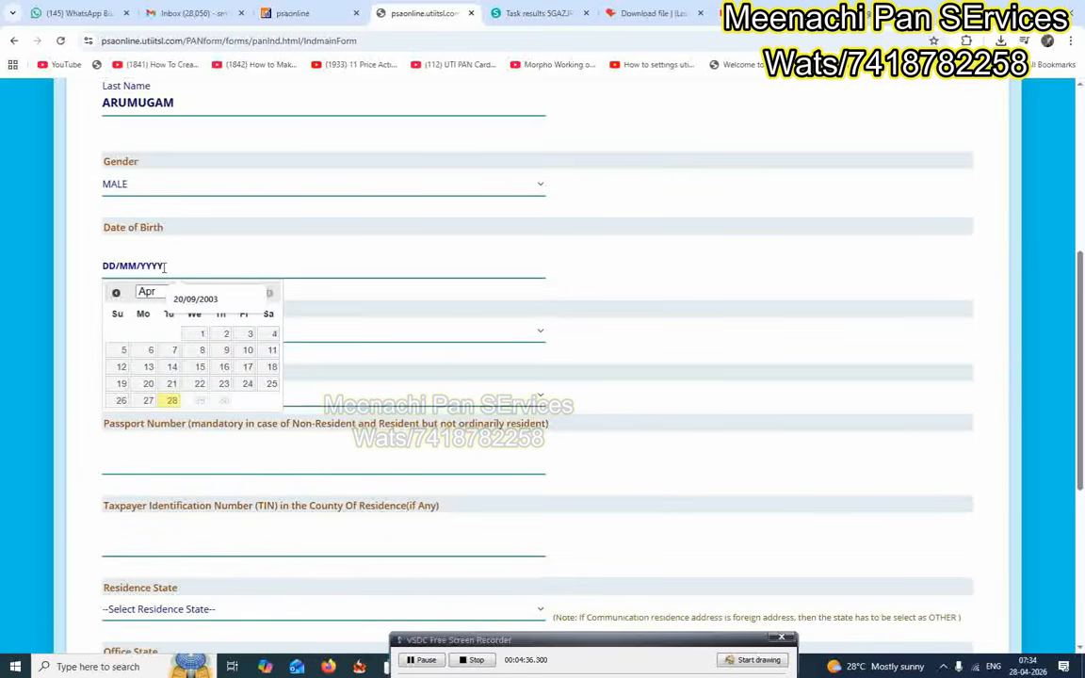
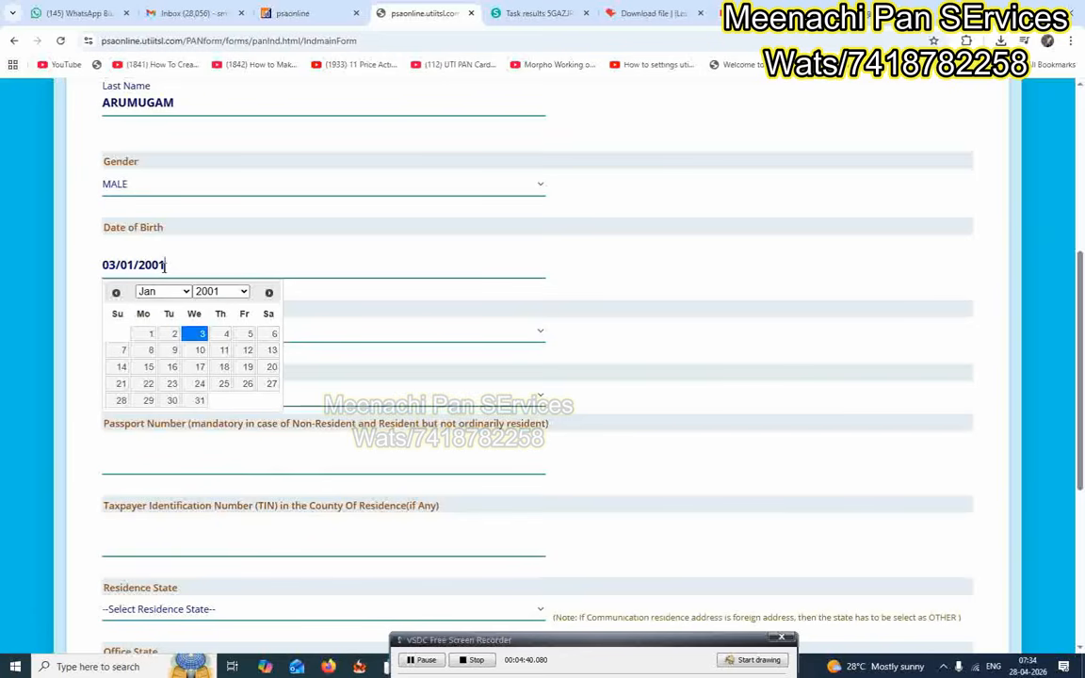
click(617, 325)
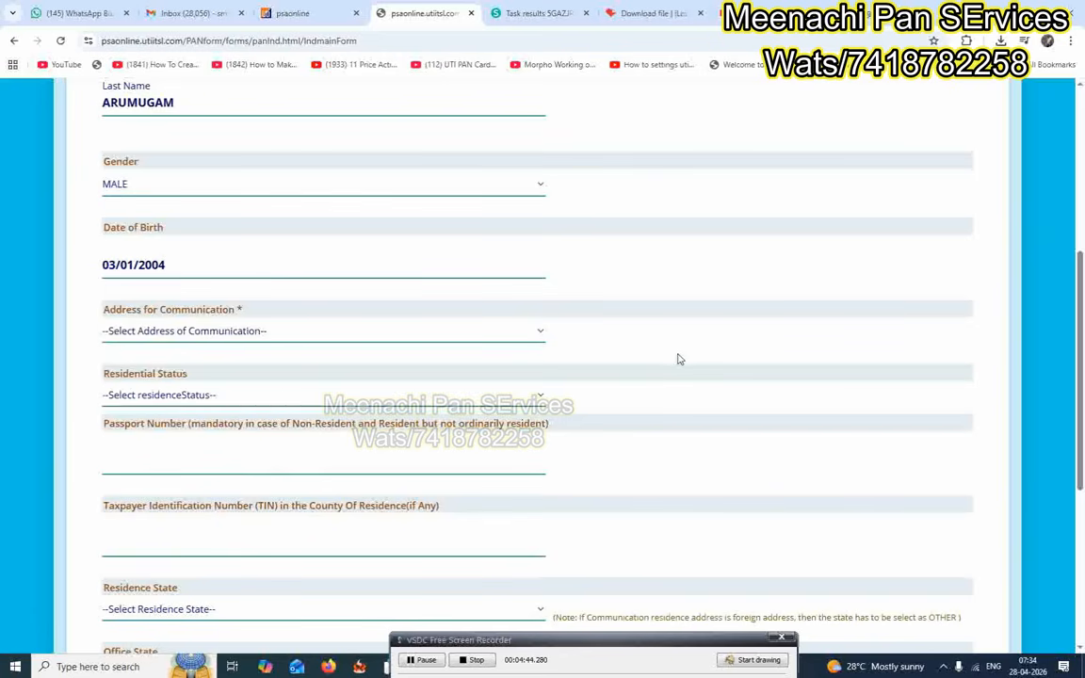
scroll(587, 383, up, 3)
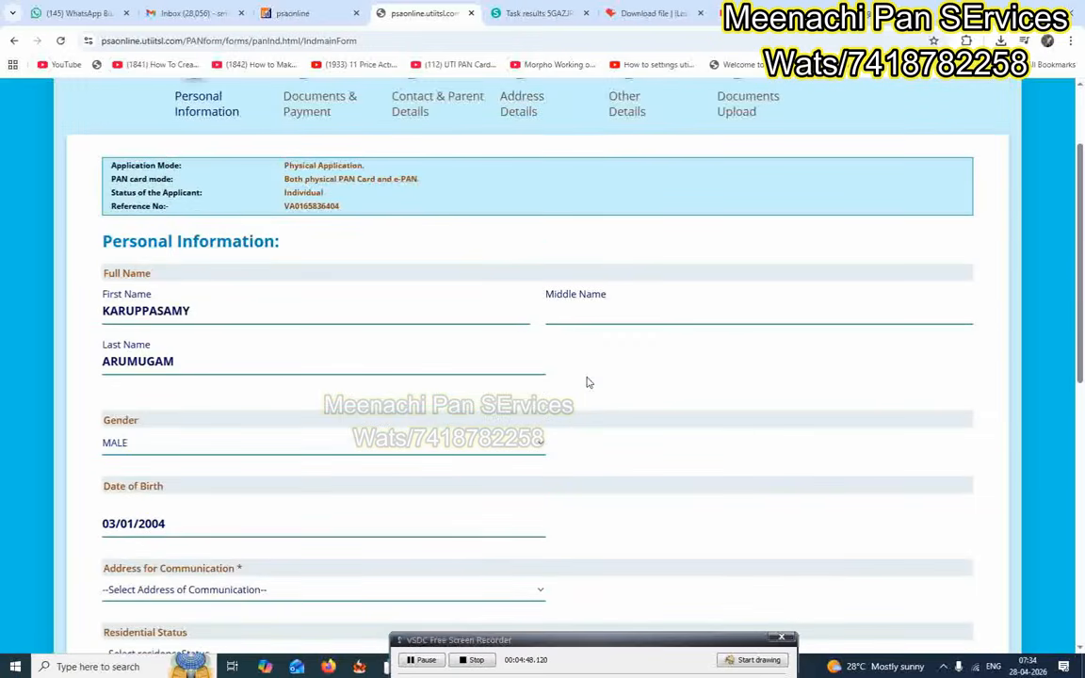
scroll(587, 383, down, 3)
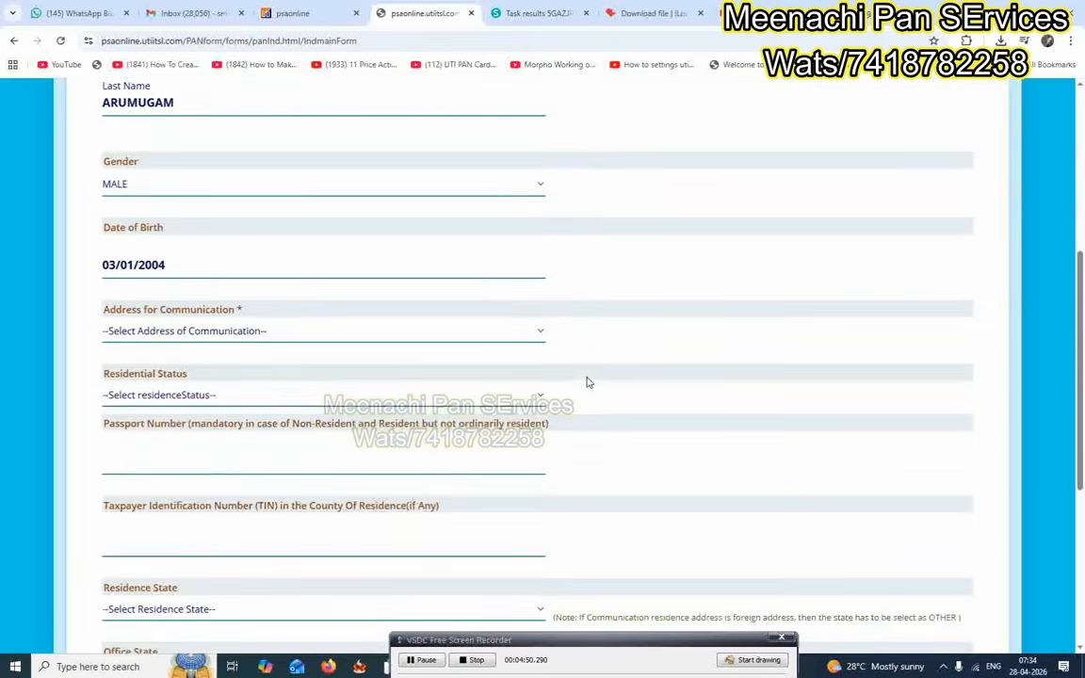
click(293, 339)
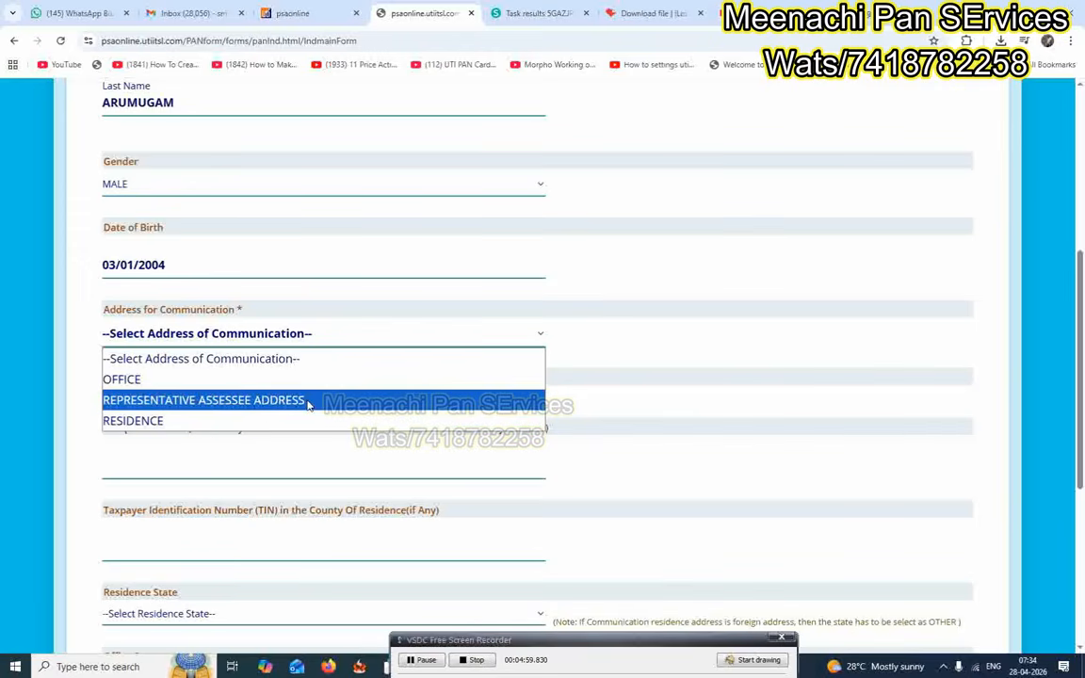
Use the residence as communication address and set residential status to RESIDENT.
click(176, 426)
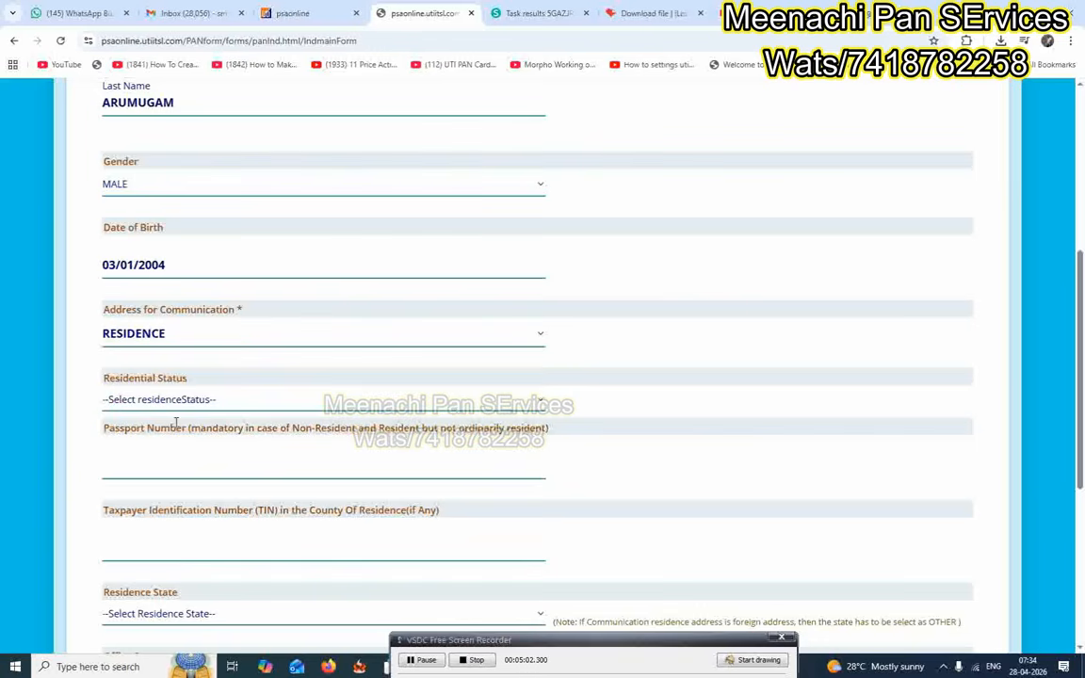
scroll(199, 309, down, 2)
click(200, 272)
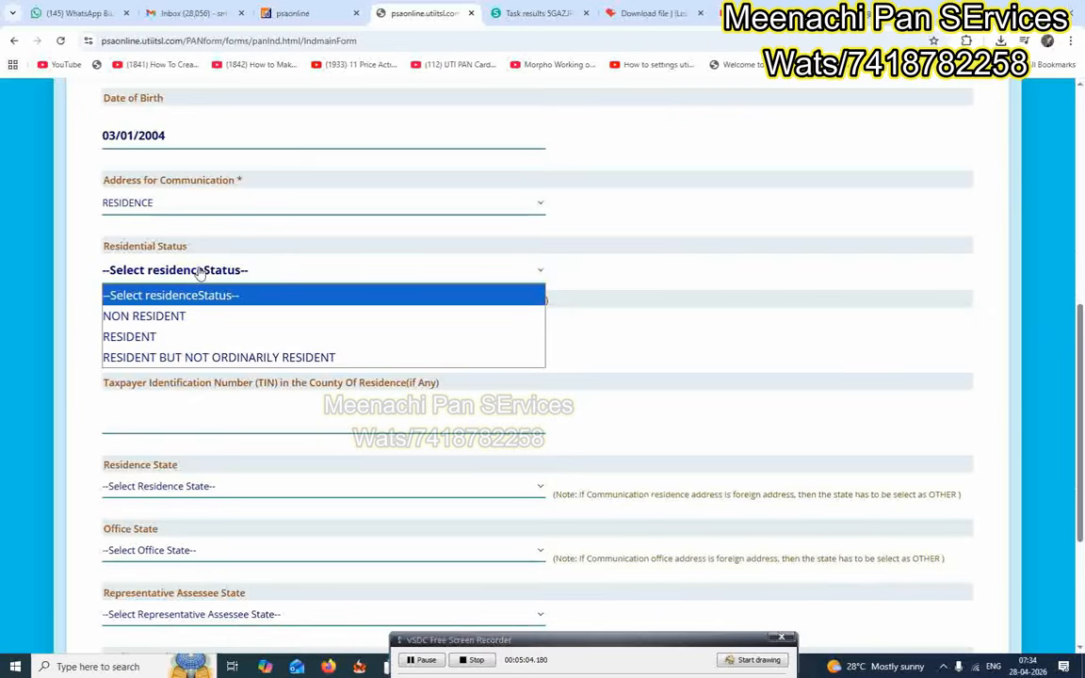
click(145, 334)
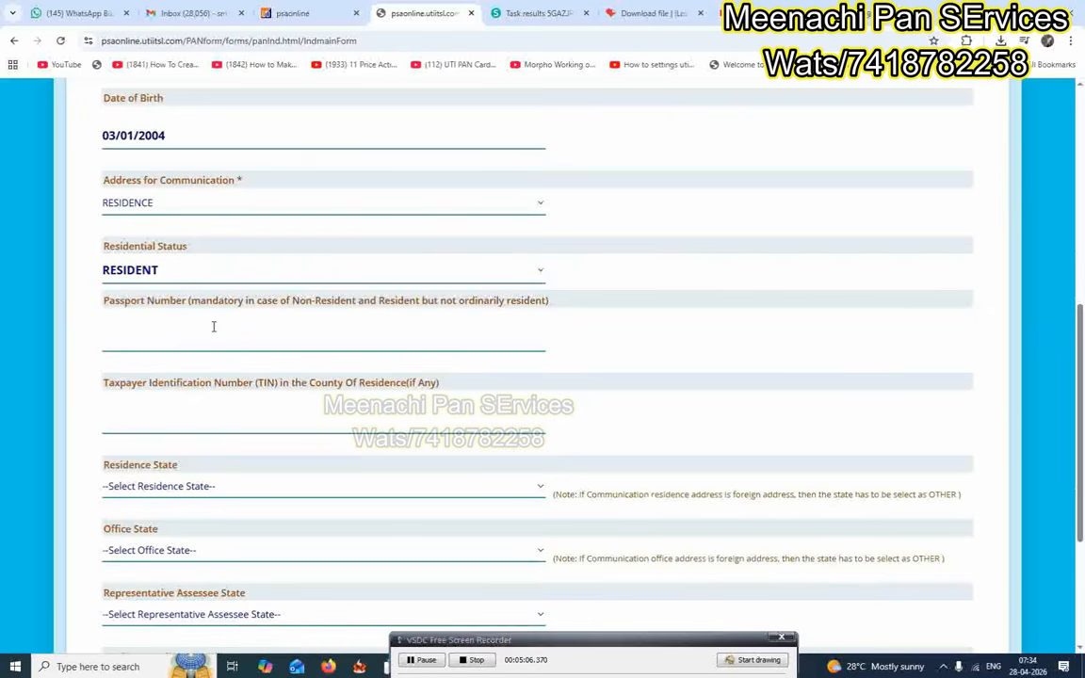
Set the residence state to TAMIL NADU.
scroll(267, 356, down, 3)
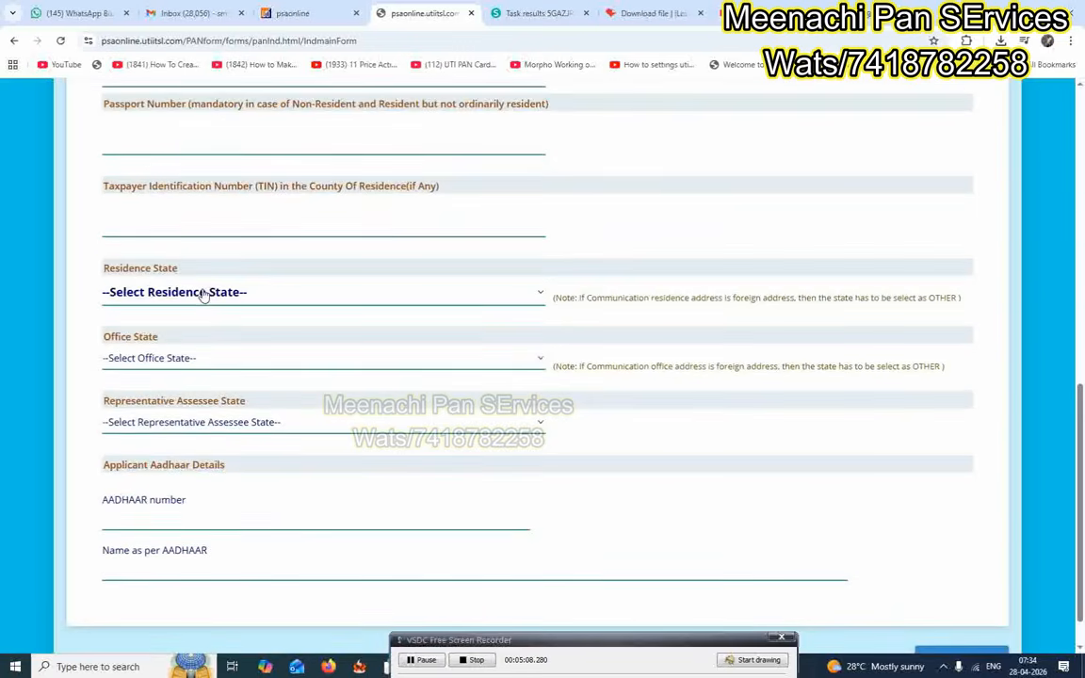
click(202, 295)
key(t)
click(194, 300)
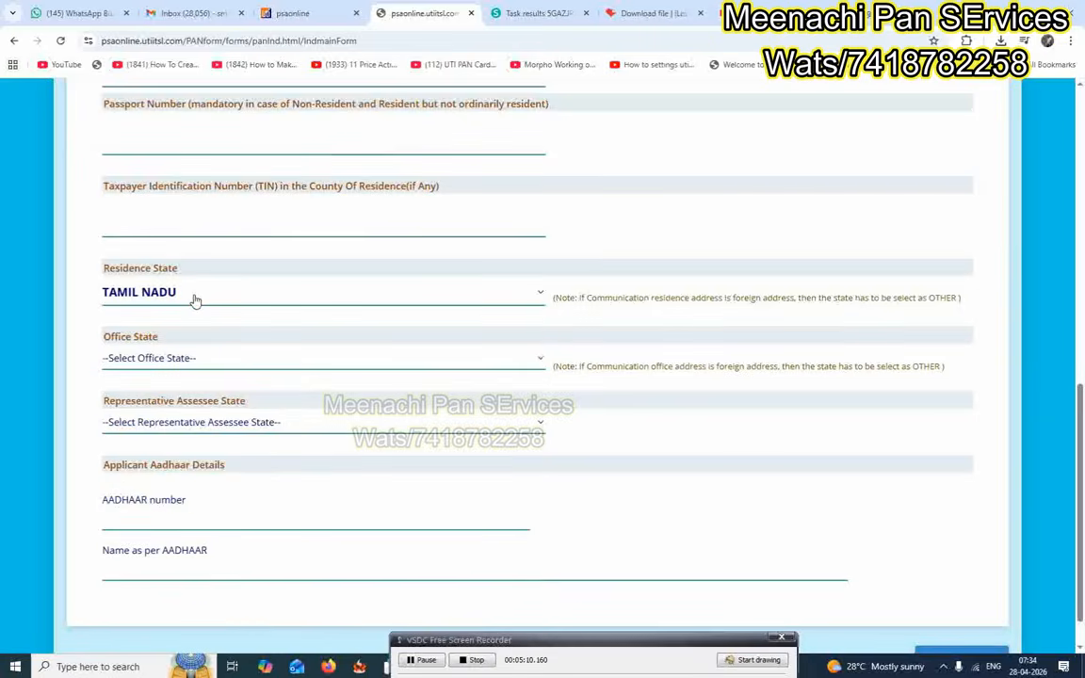
scroll(194, 301, down, 1)
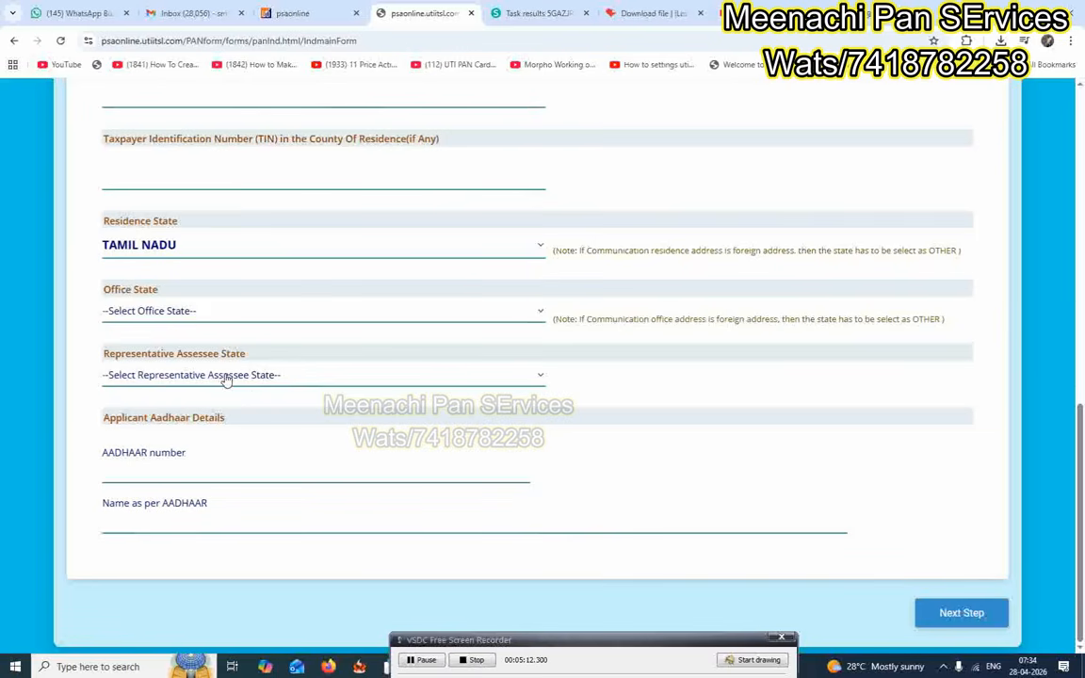
click(218, 473)
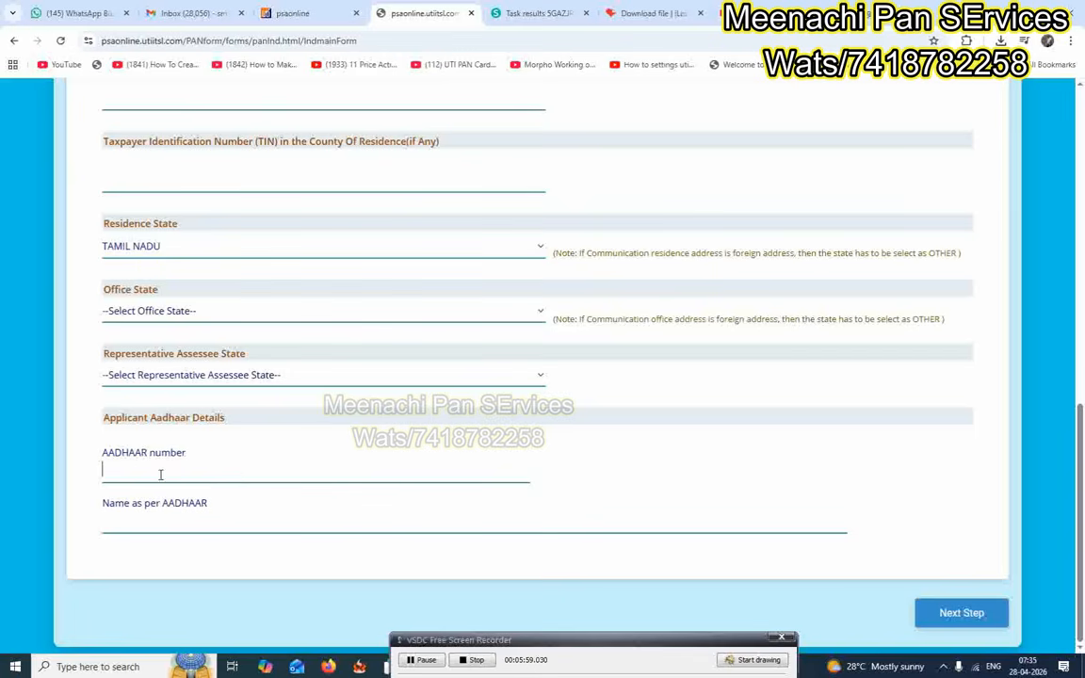
Complete the Aadhaar details and select AADHAAR Card issued by UIDAI (In Copy) as proof of address.
click(204, 522)
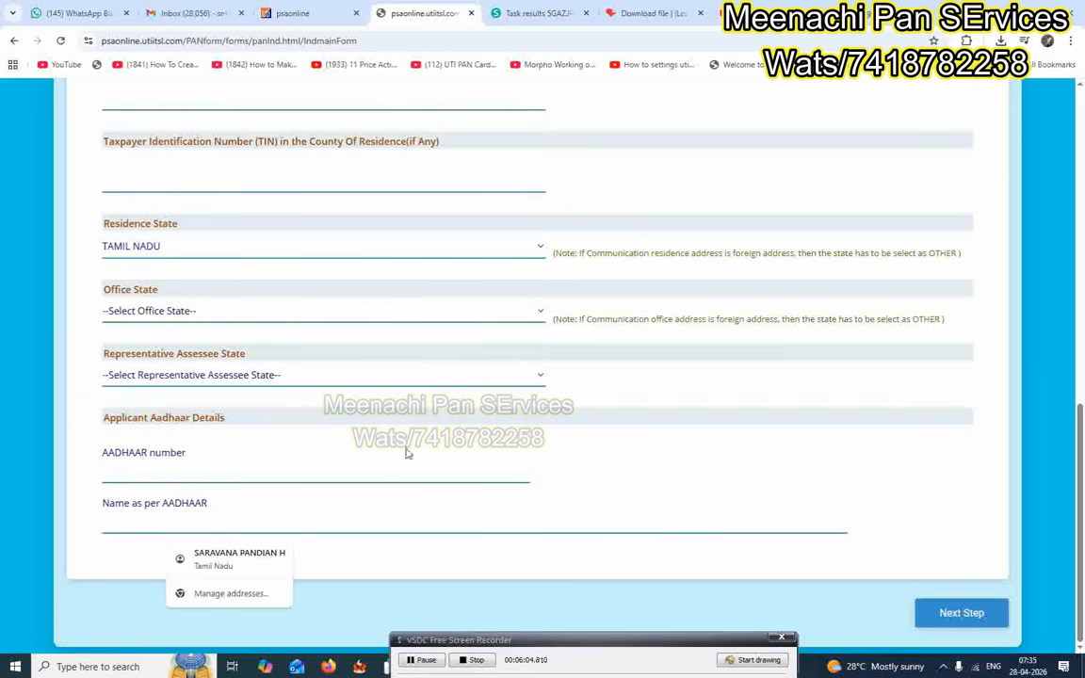
click(549, 434)
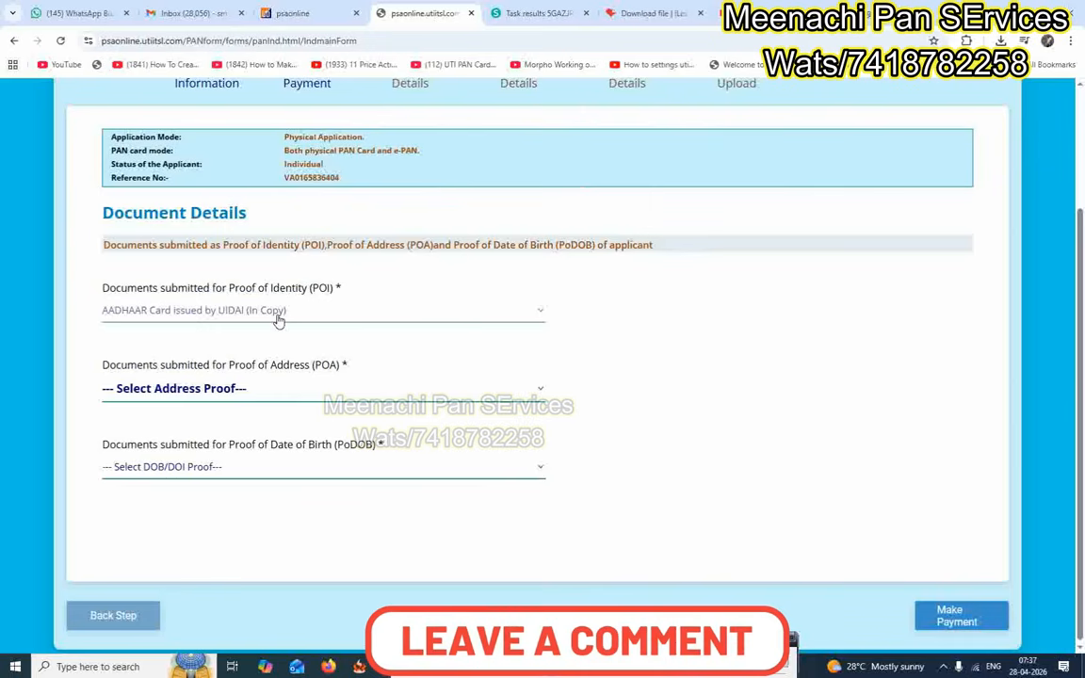
scroll(283, 372, down, 1)
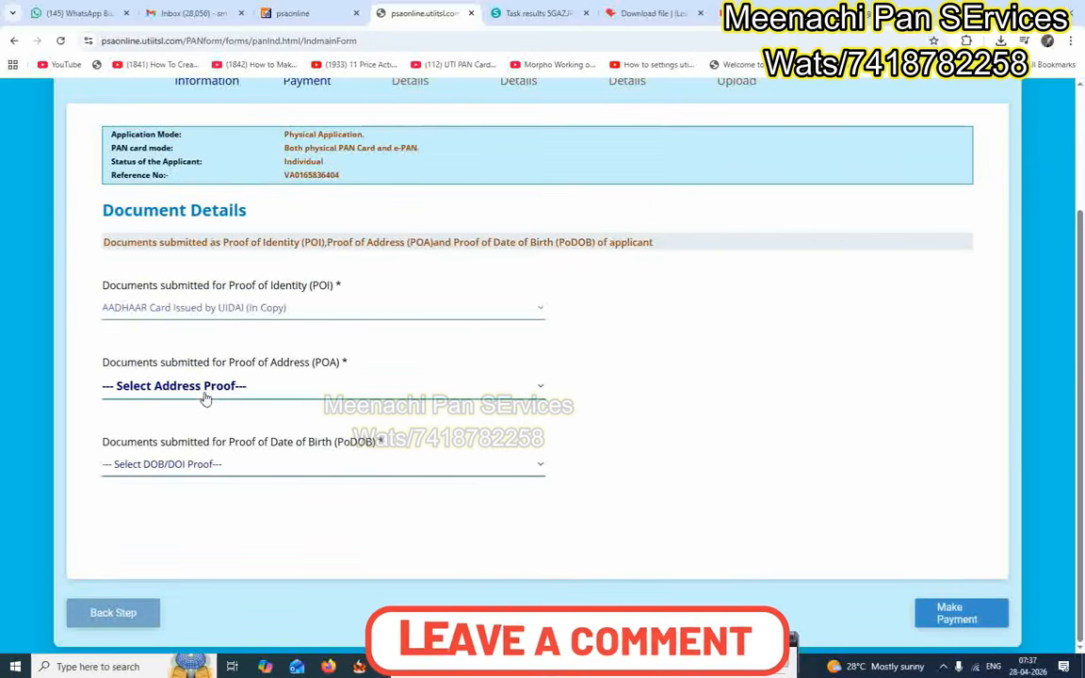
click(205, 394)
click(262, 28)
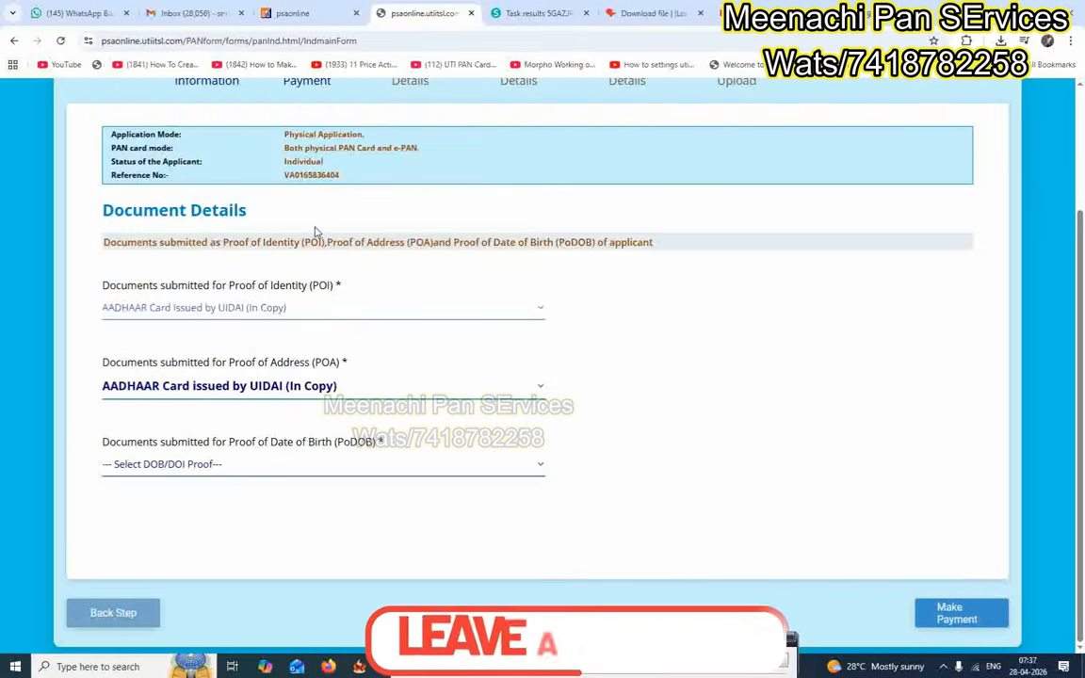
click(212, 472)
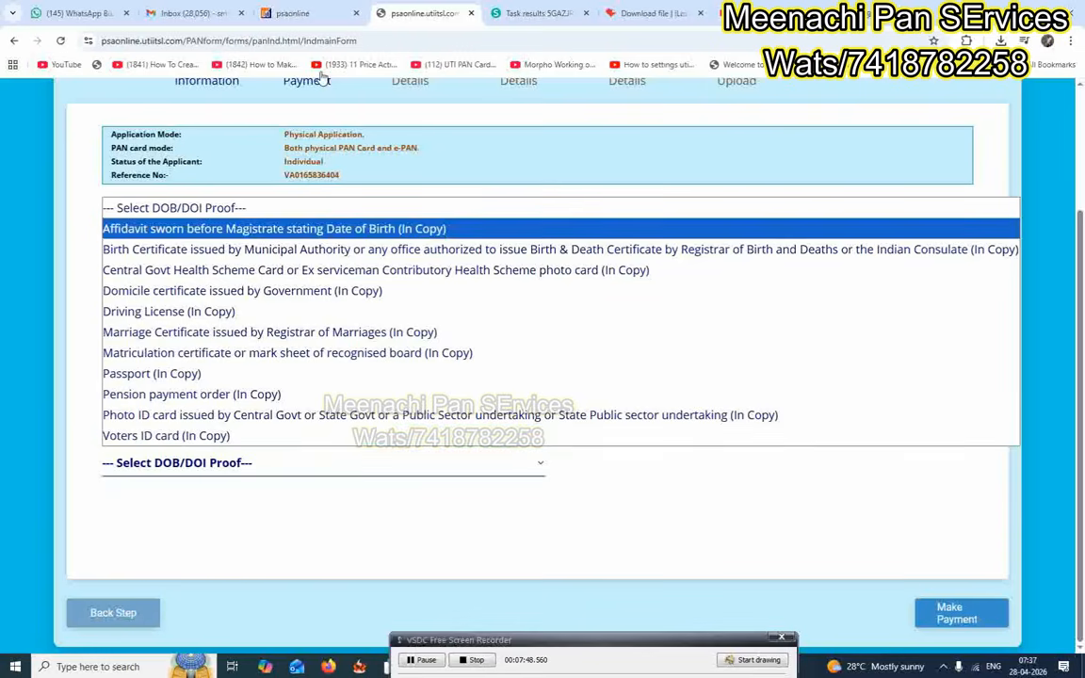
On the dashboard, download the MP / MLA / Gazette ID and address proof format from Knowledge Centre.
click(292, 13)
click(47, 161)
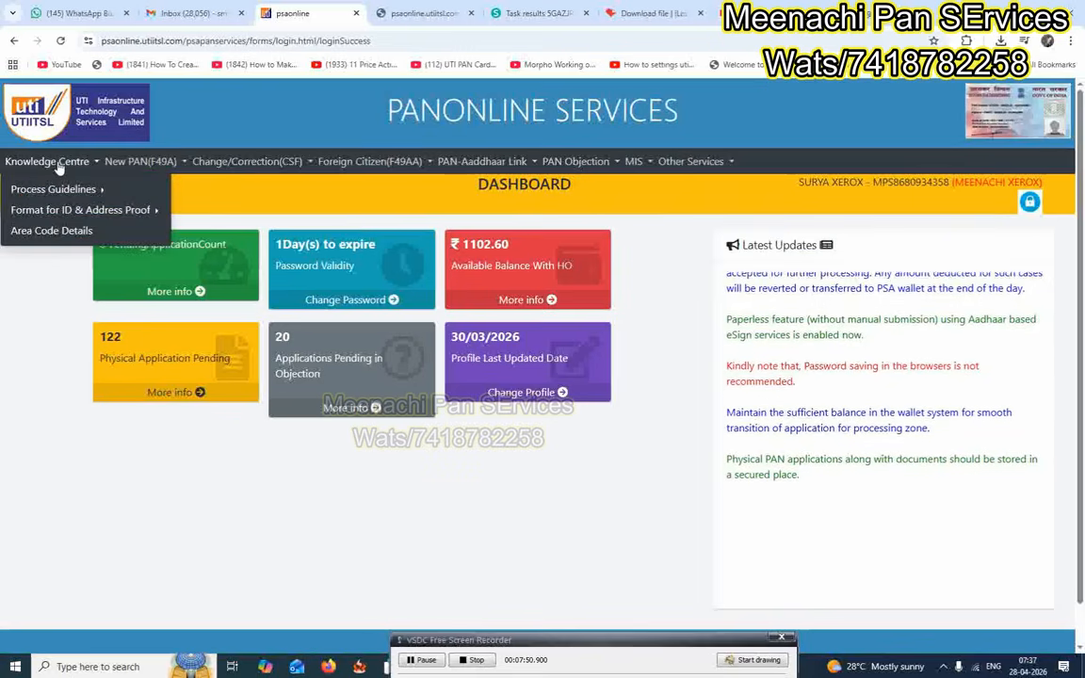
mouse_move(60, 214)
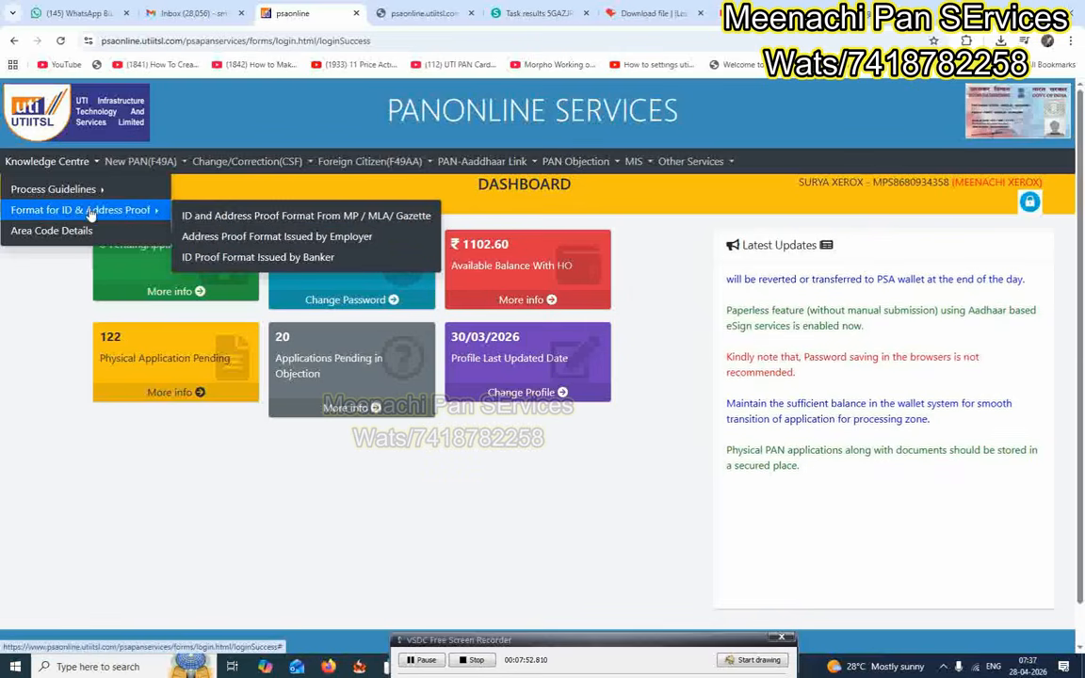
click(300, 223)
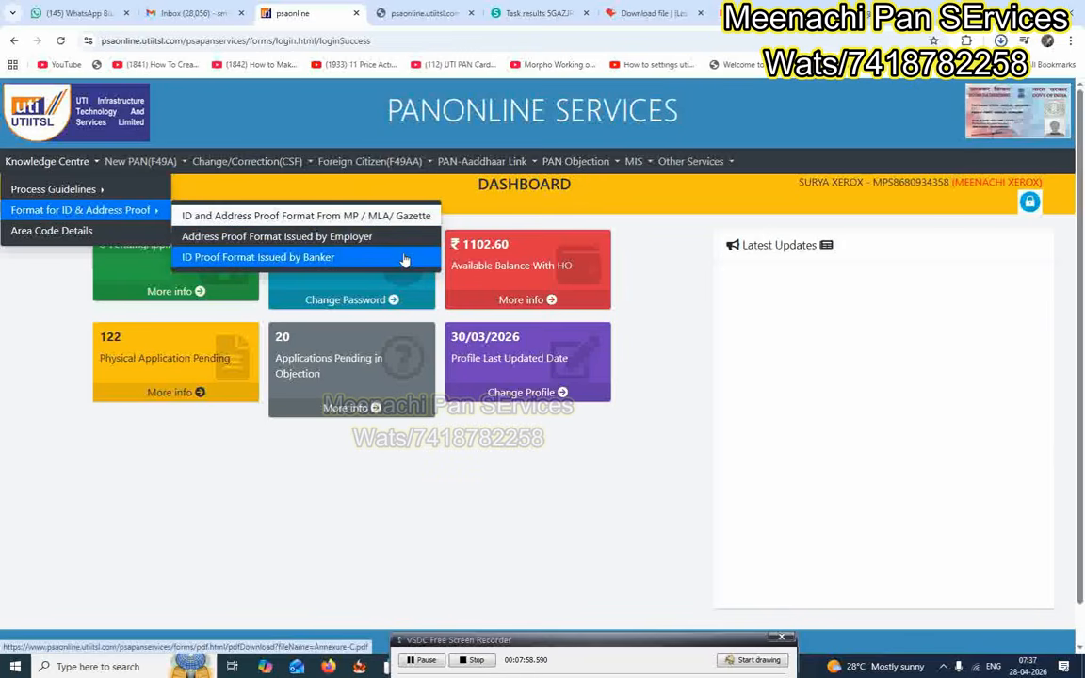
Open Annexure-A.pdf, read through the MP/MLA/Gazetted Officer certificate, then close it.
click(863, 83)
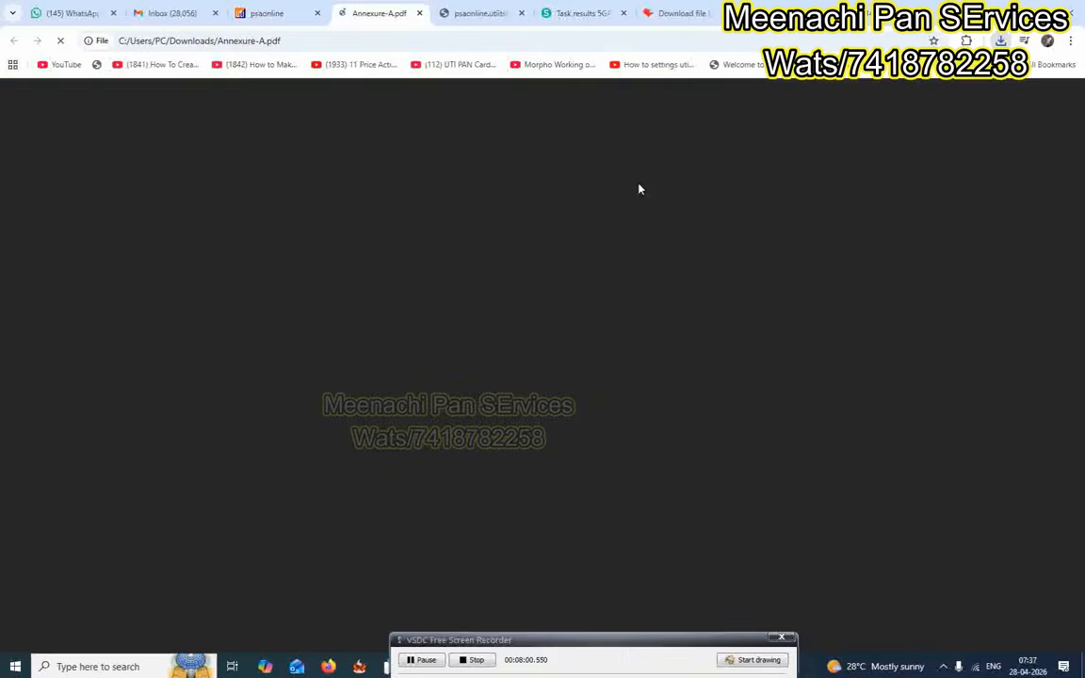
scroll(622, 264, down, 1)
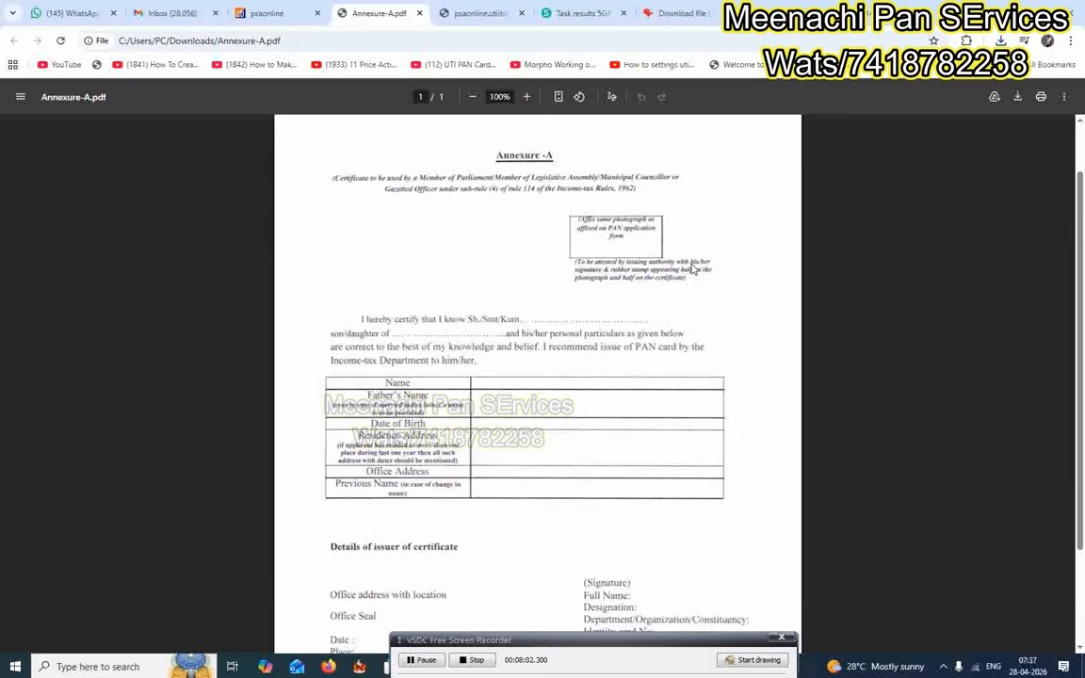
scroll(692, 271, down, 1)
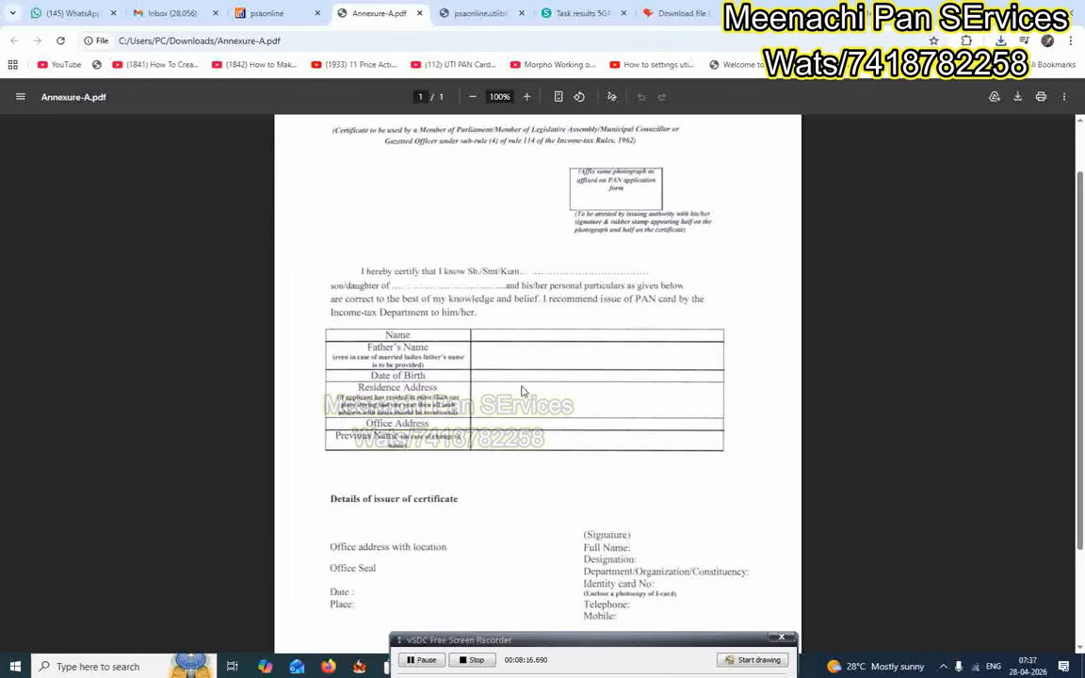
scroll(521, 402, down, 1)
scroll(516, 310, up, 3)
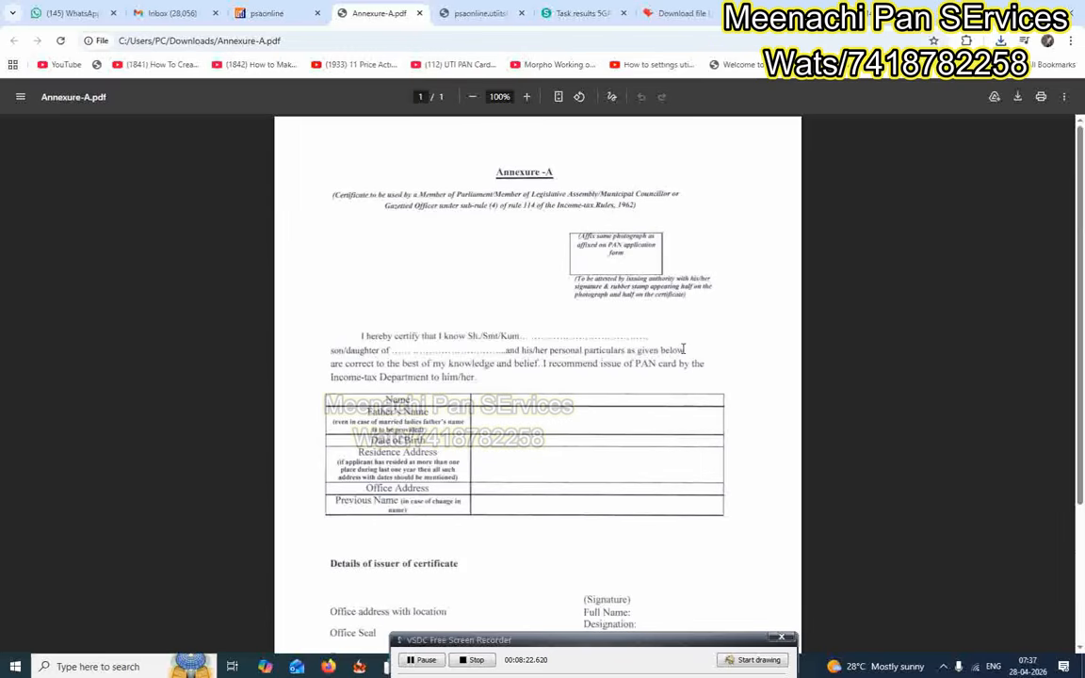
scroll(683, 368, down, 3)
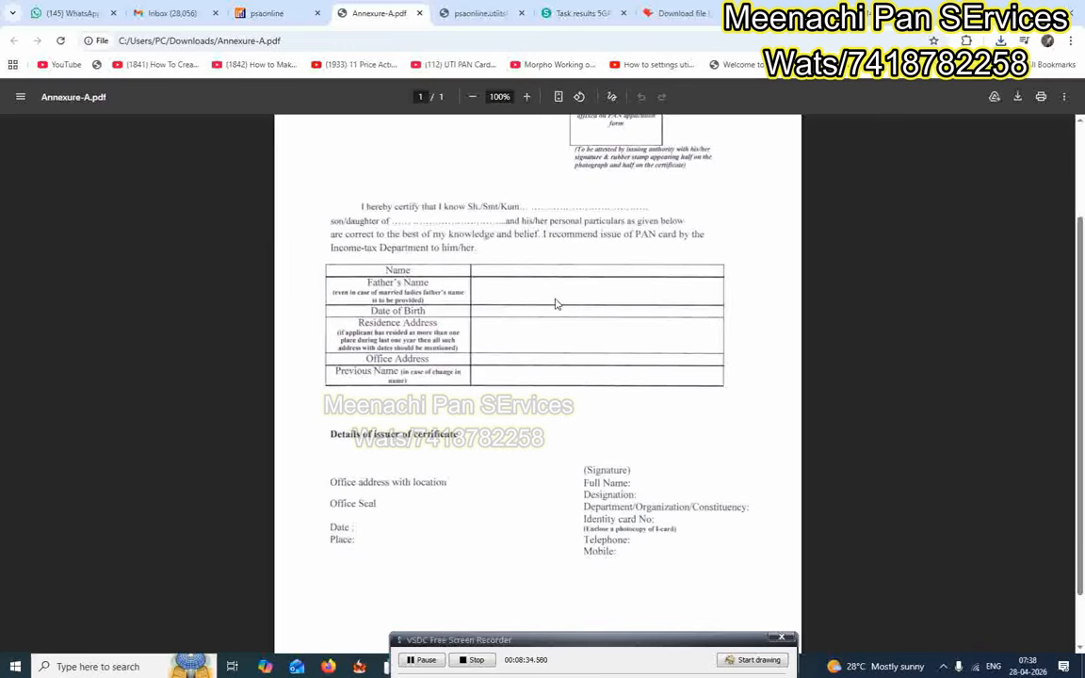
click(419, 13)
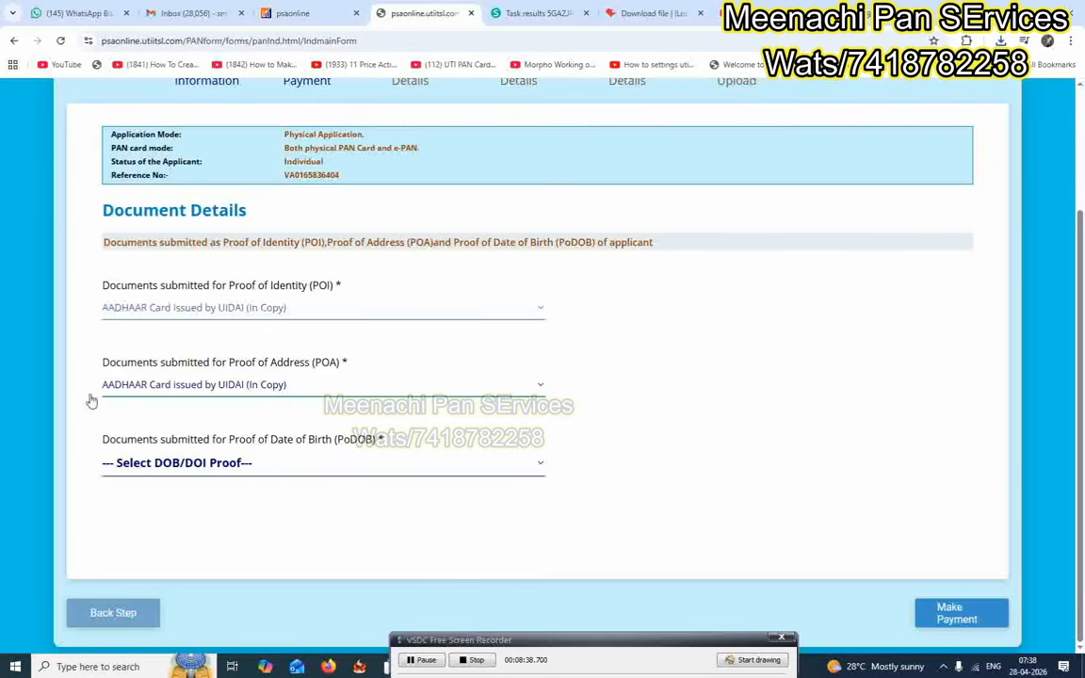
Set Voters ID card (In Copy) as DOB proof, submit for payment, and accept the Aadhaar notice.
click(207, 464)
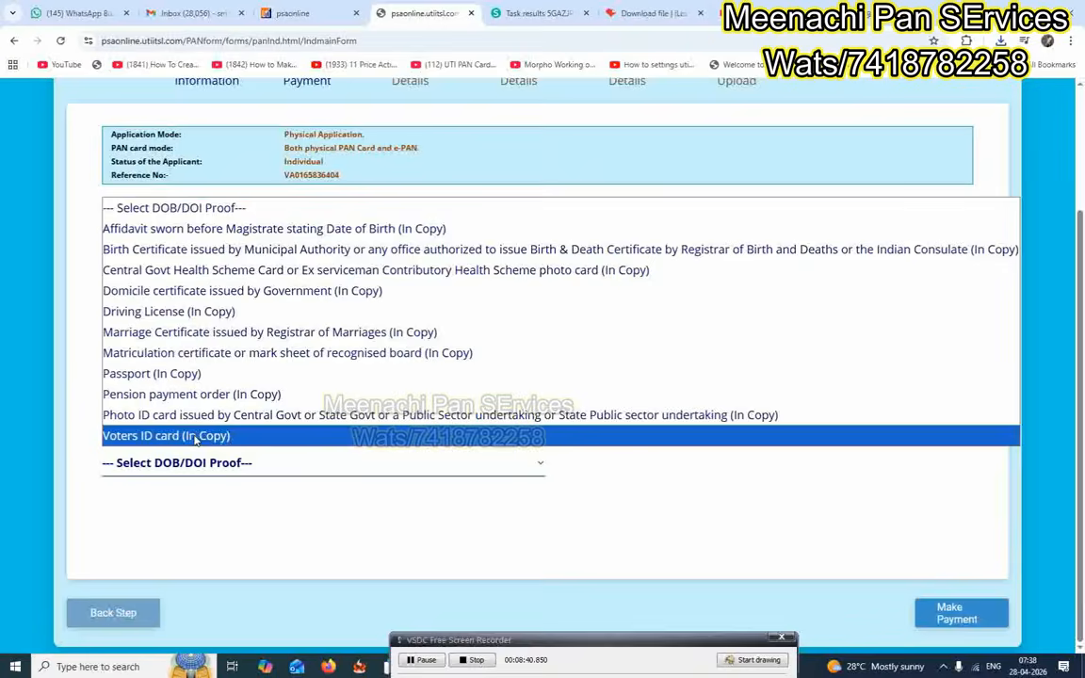
click(211, 435)
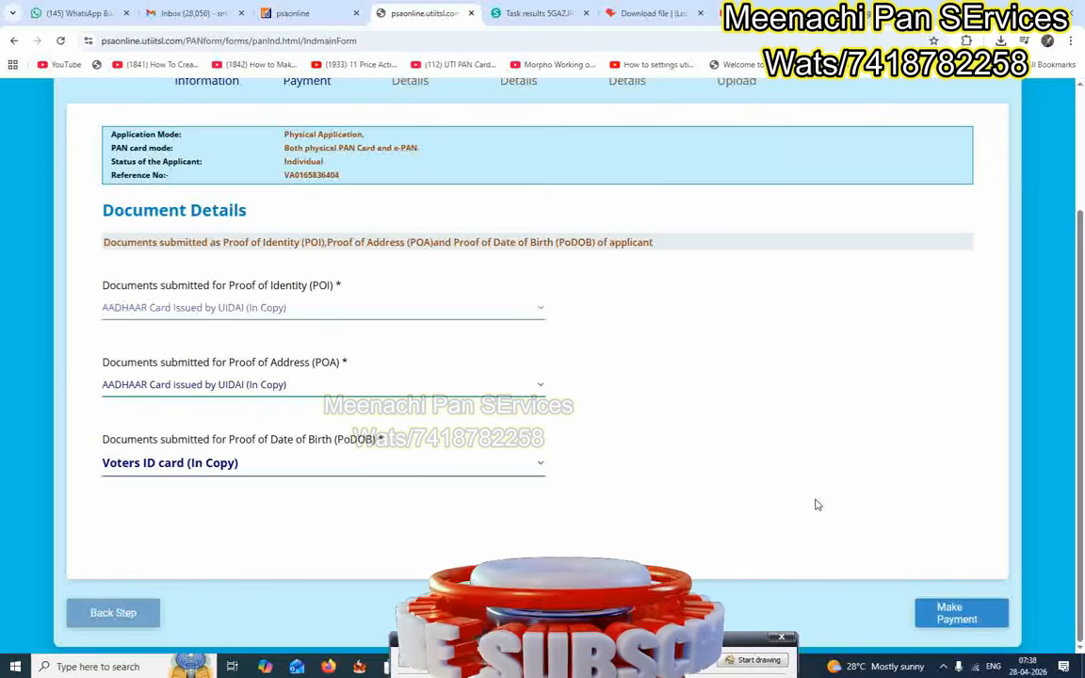
click(961, 613)
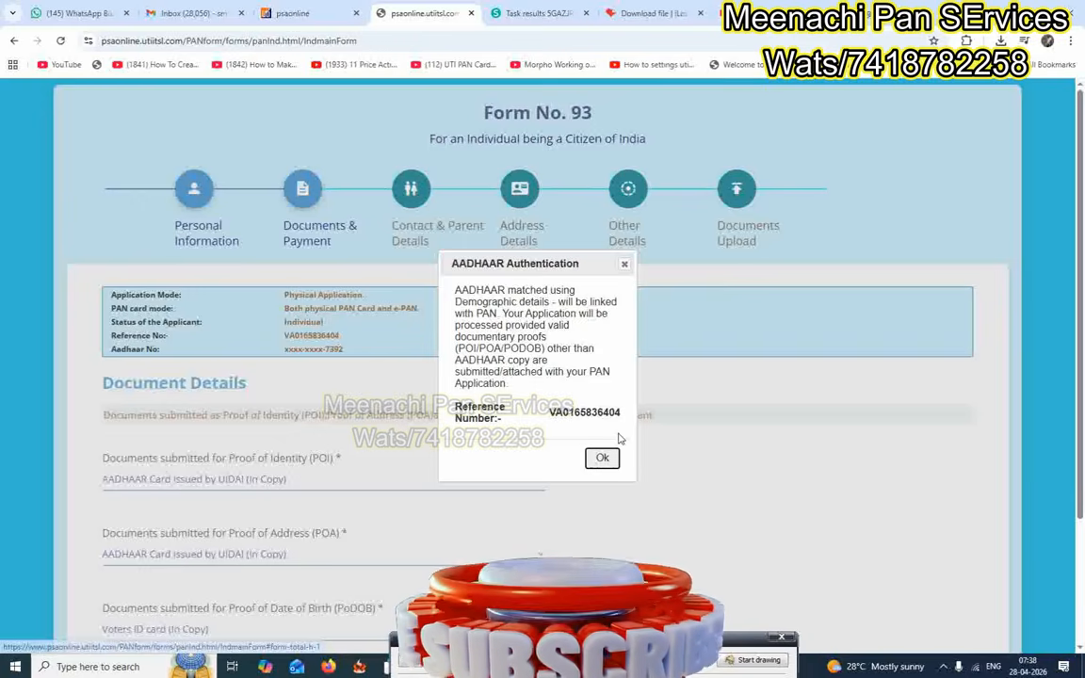
click(602, 458)
scroll(848, 518, down, 2)
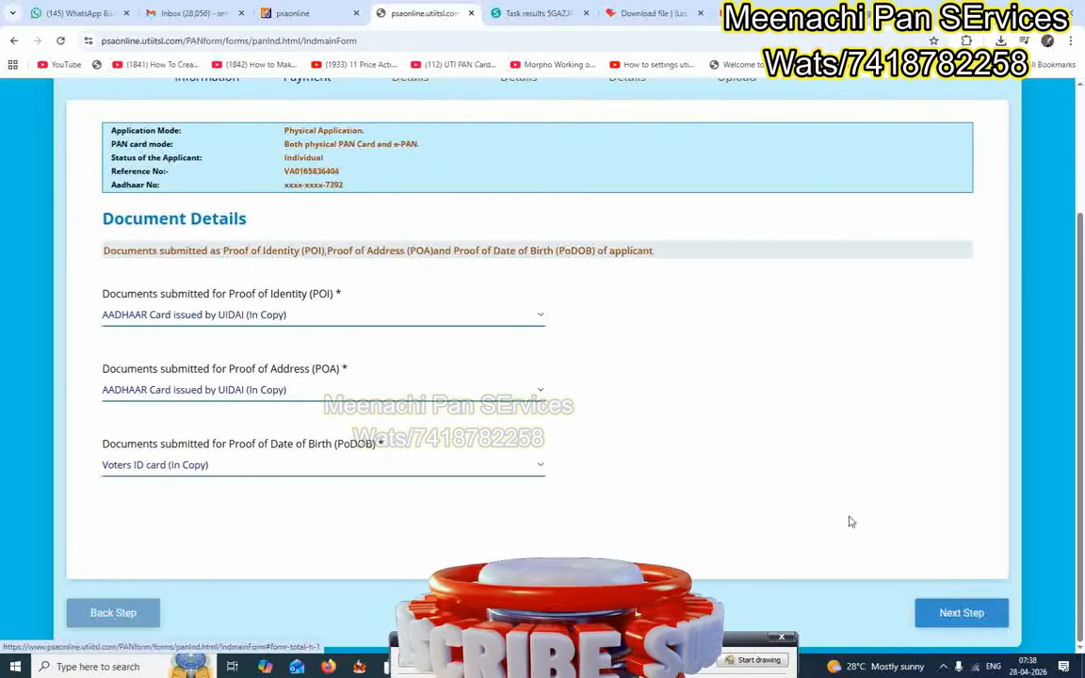
Advance to Contact Details and keep INDIA (91) as the mobile ISD code.
click(962, 612)
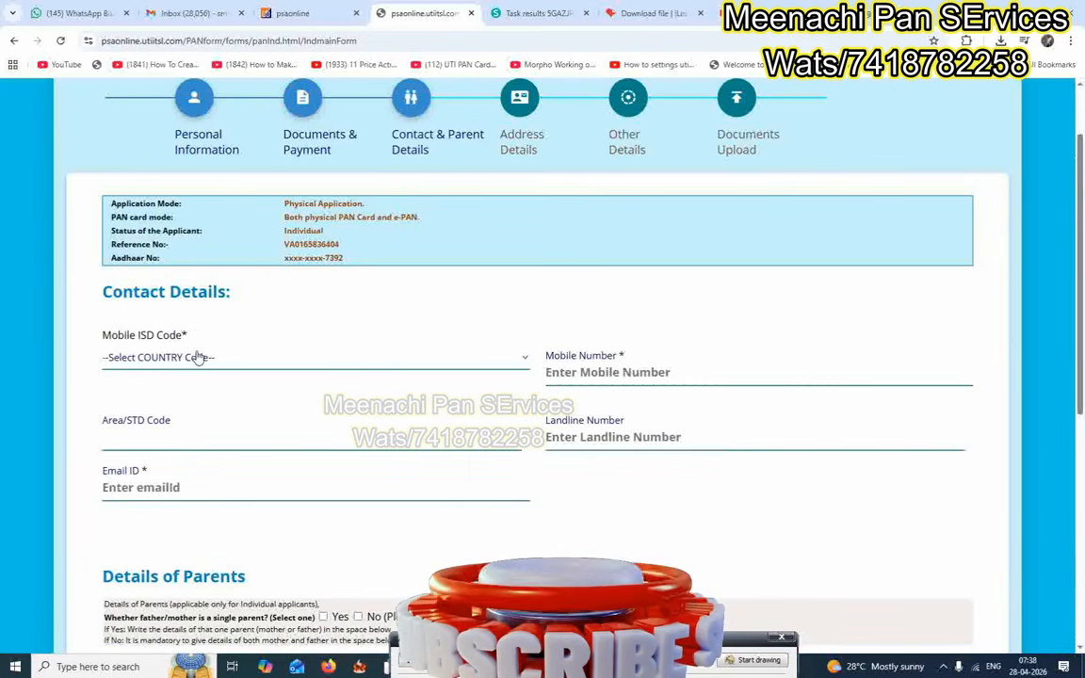
click(199, 369)
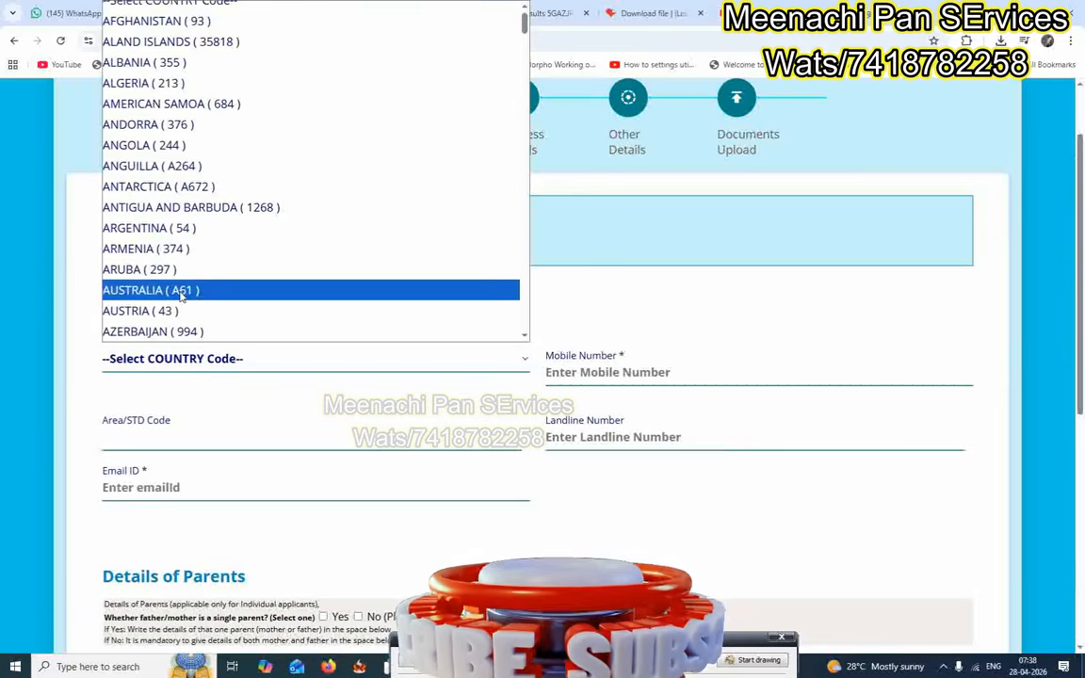
text(in)
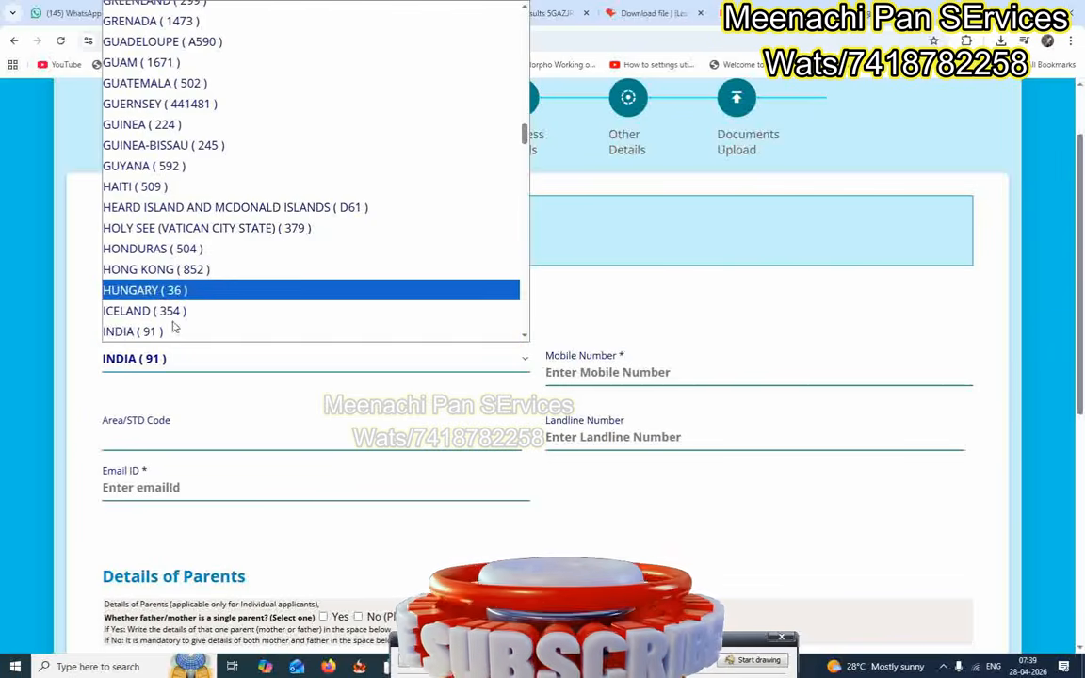
click(151, 332)
Answer No to the single-parent question under Details of Parents.
scroll(471, 358, down, 1)
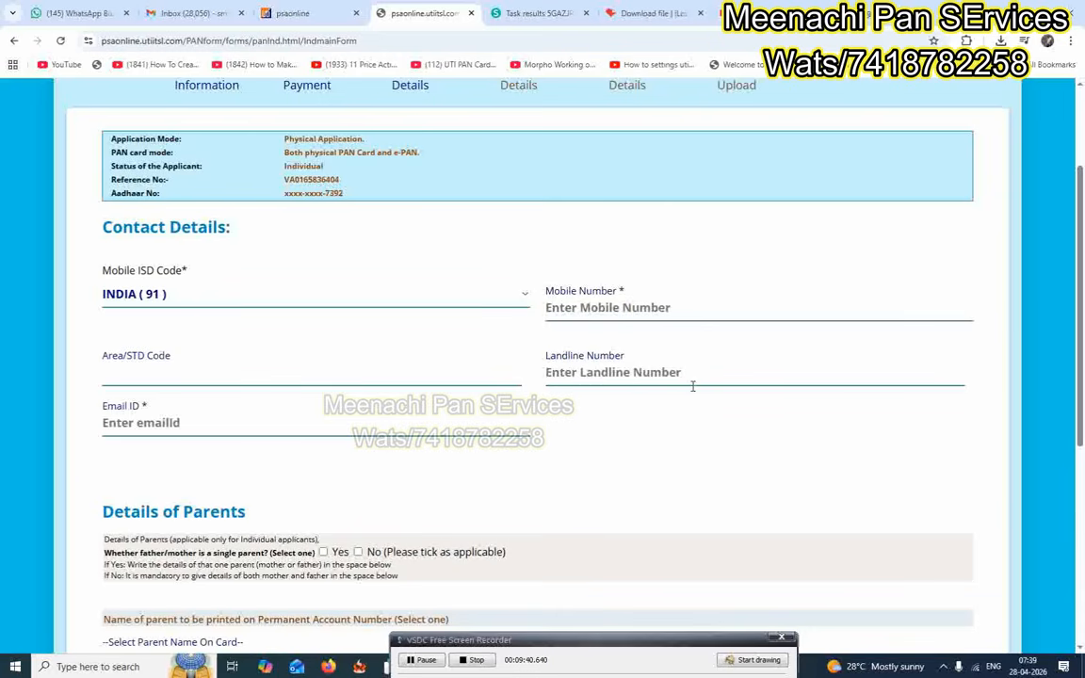
scroll(660, 385, down, 2)
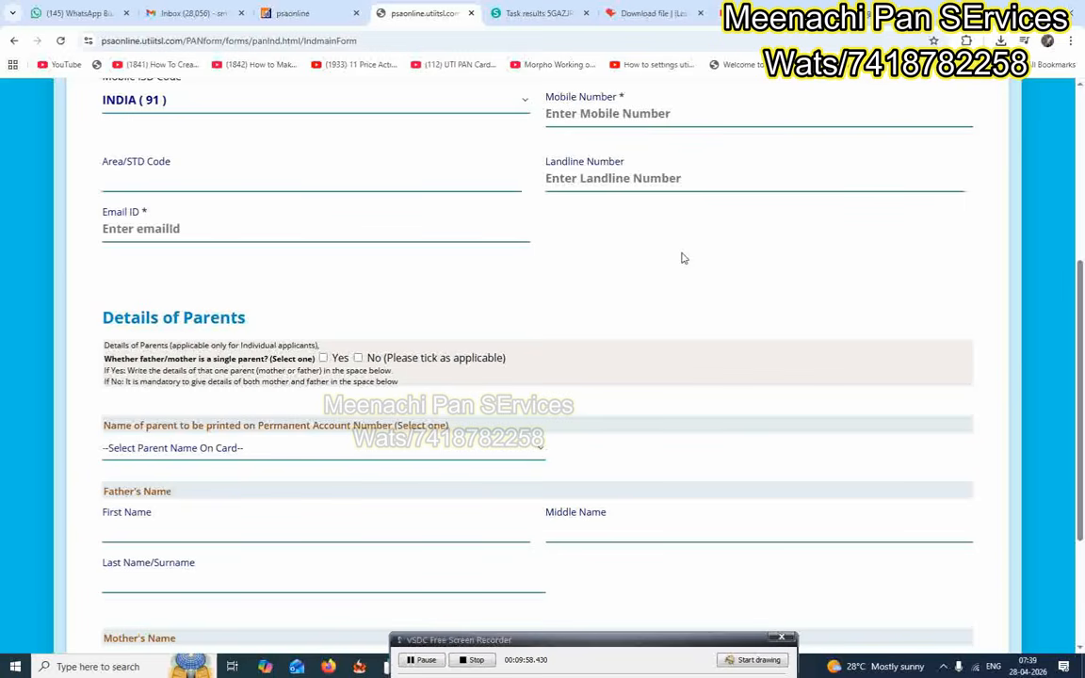
scroll(684, 258, down, 1)
scroll(684, 258, up, 2)
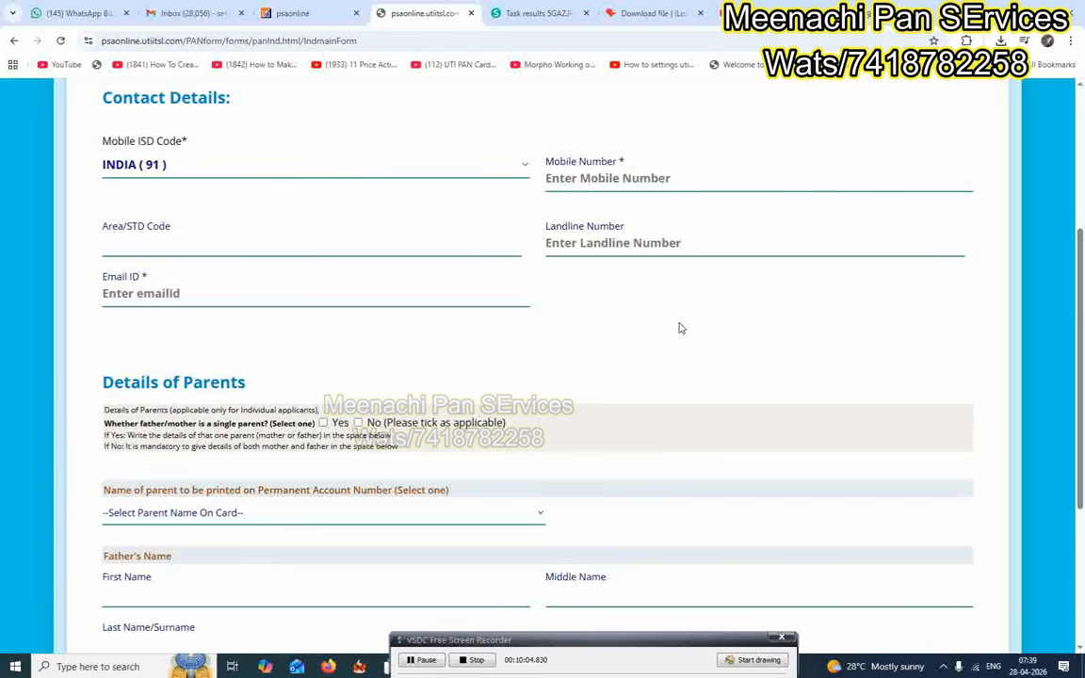
scroll(687, 314, down, 3)
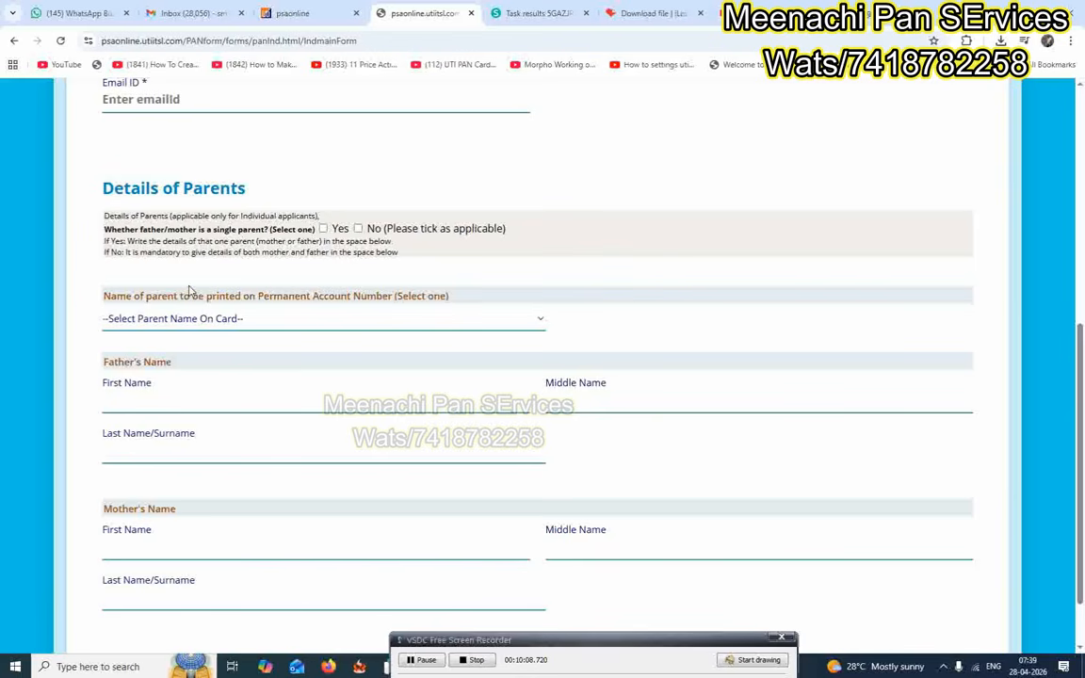
click(359, 229)
scroll(772, 218, down, 2)
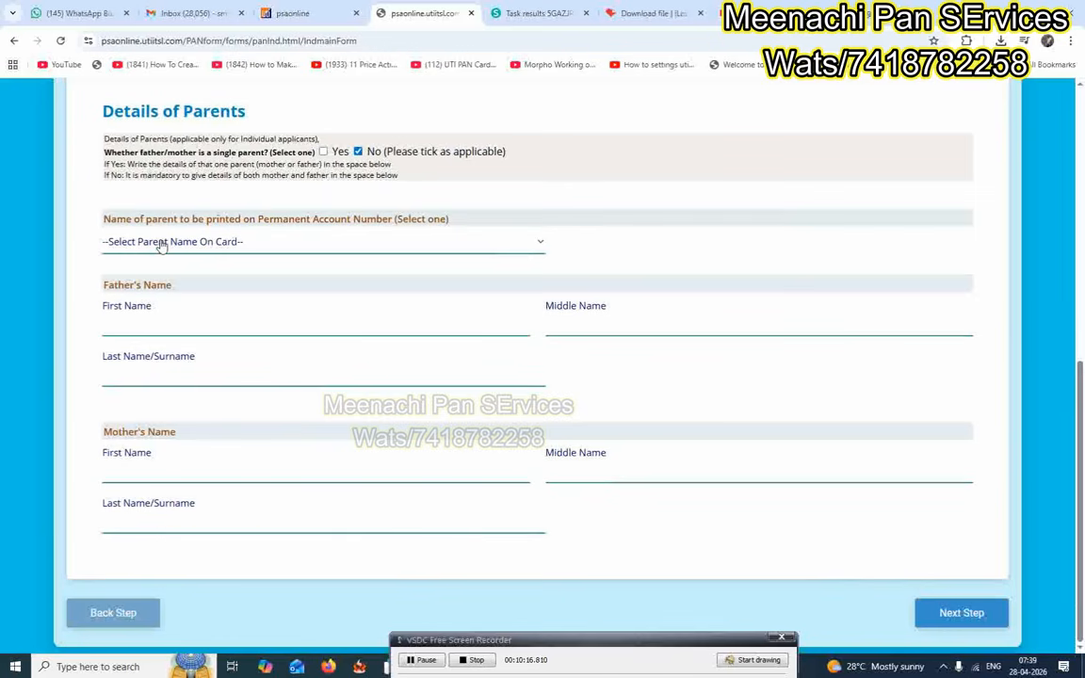
Choose FATHER'S NAME for the card and enter the father's surname in Father's Last Name/Surname.
click(162, 243)
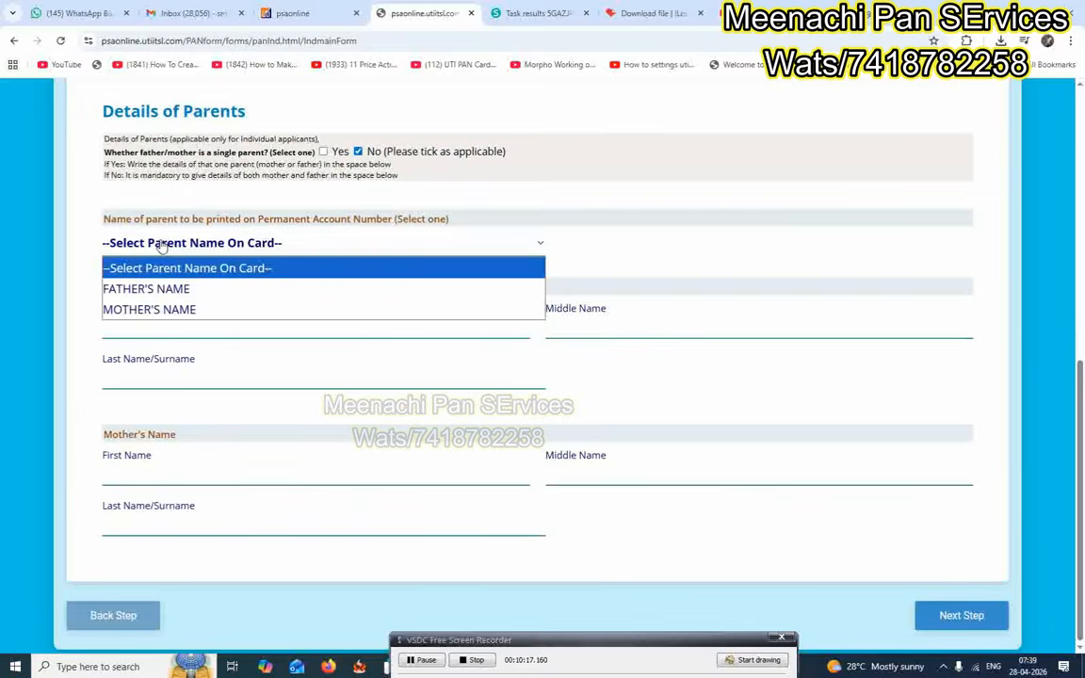
click(164, 295)
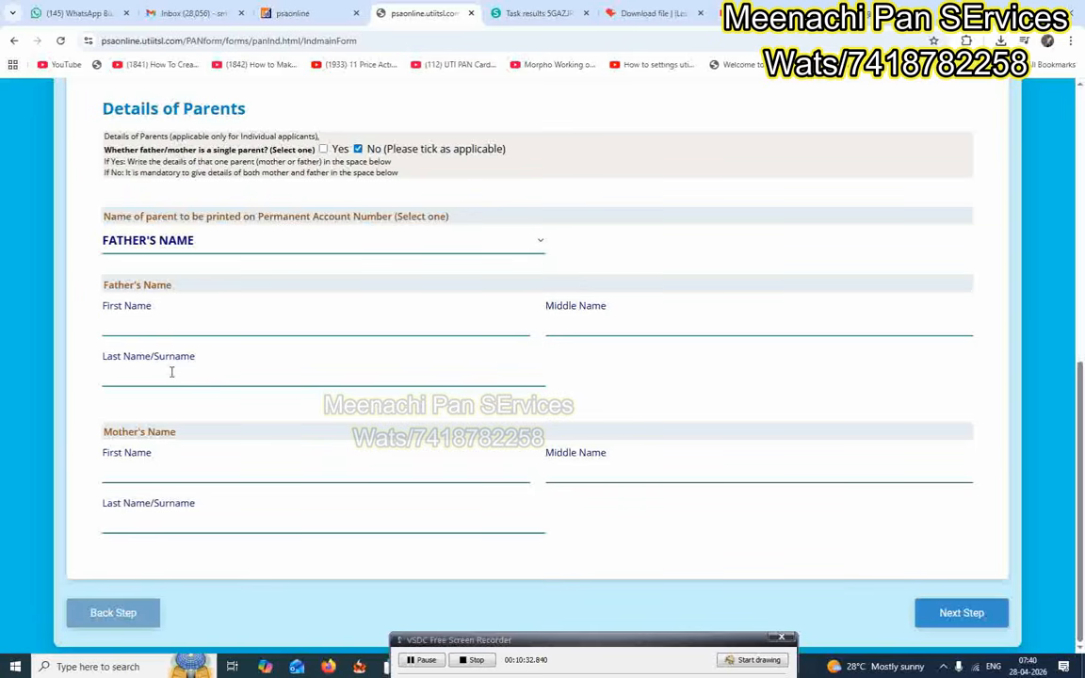
click(171, 371)
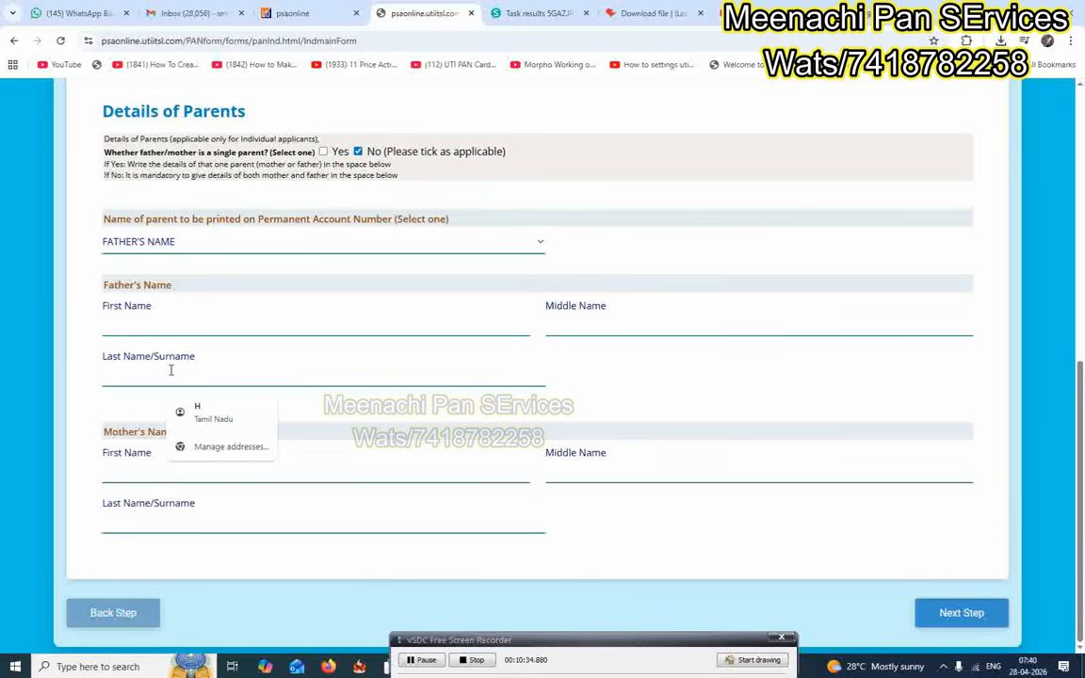
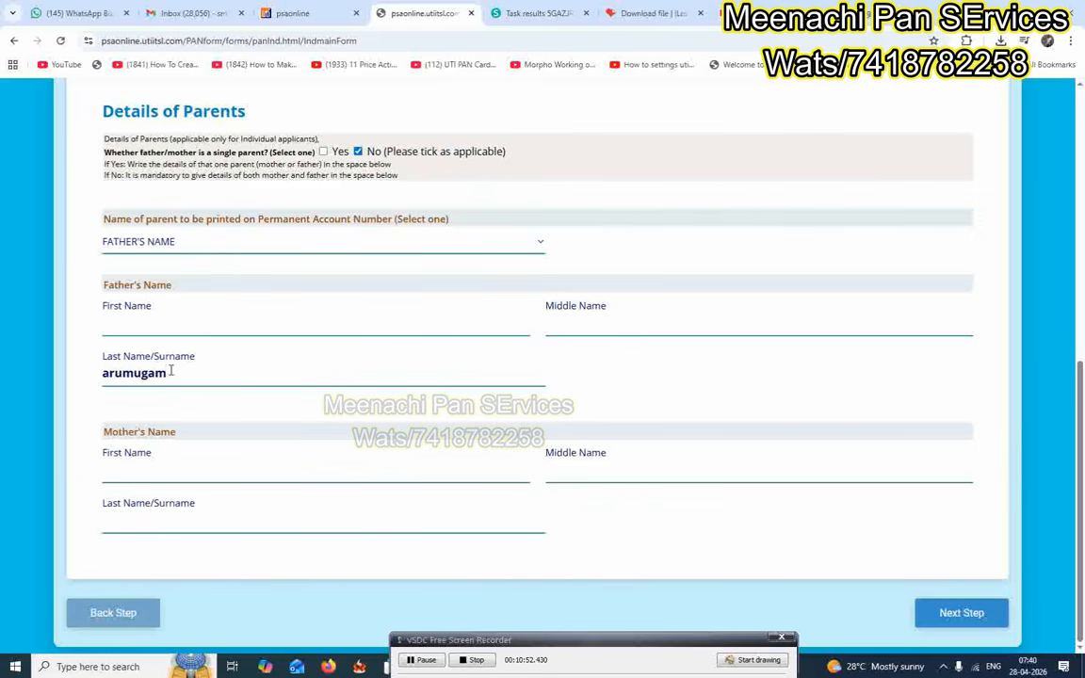
click(229, 521)
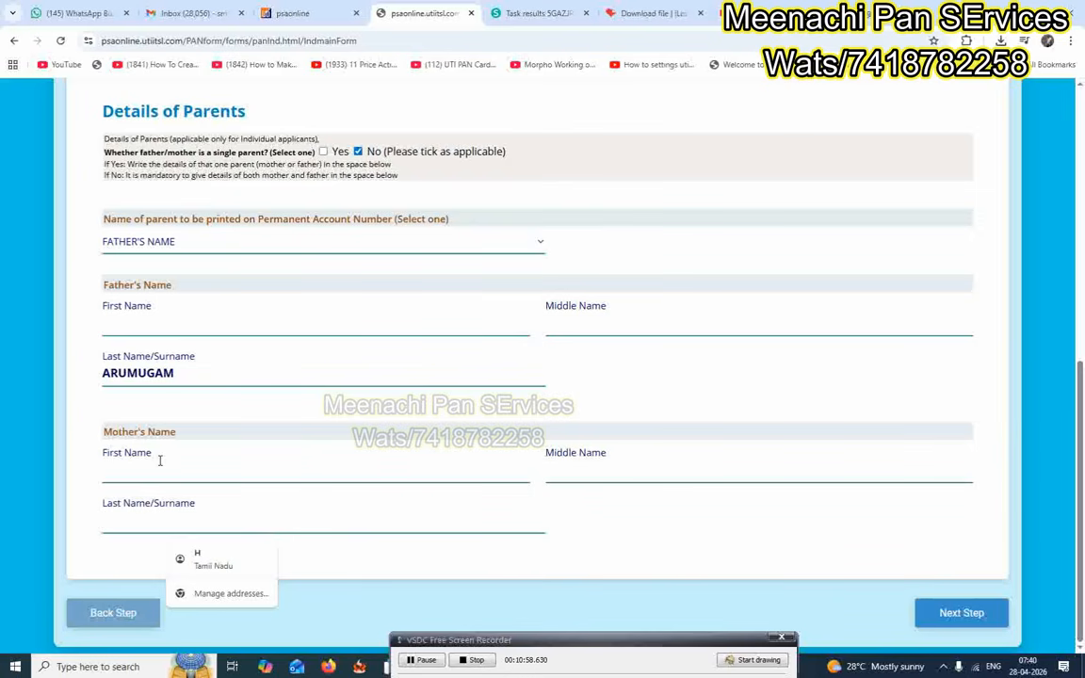
click(57, 541)
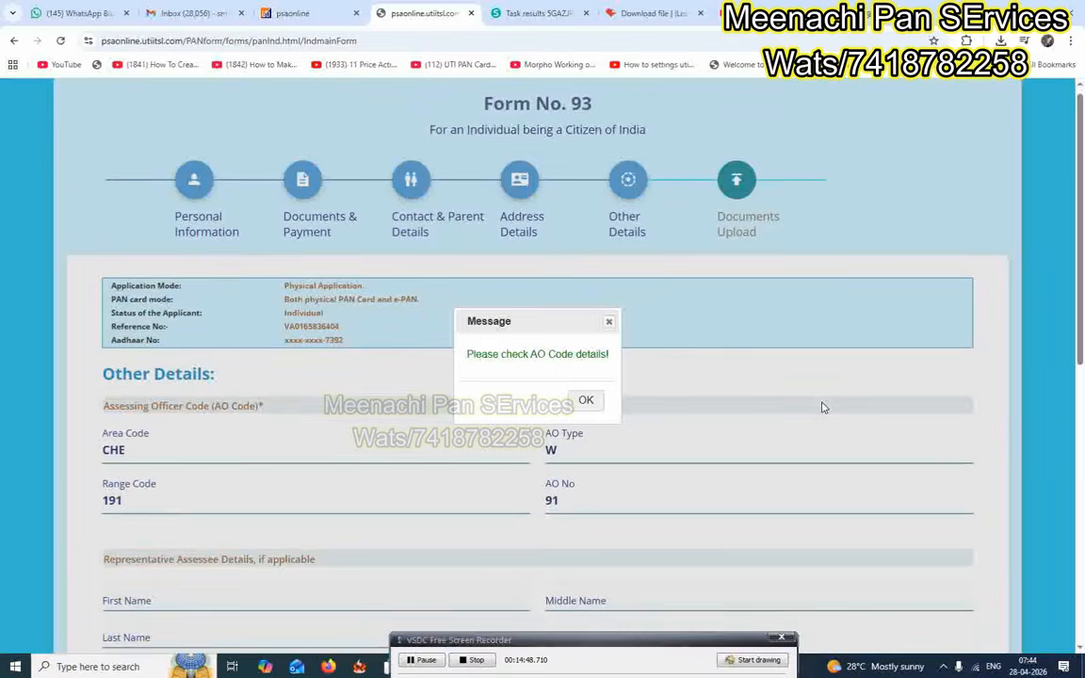
Dismiss the AO code message, set declaration capacity to SELF, and continue to Documents Upload.
scroll(822, 407, down, 2)
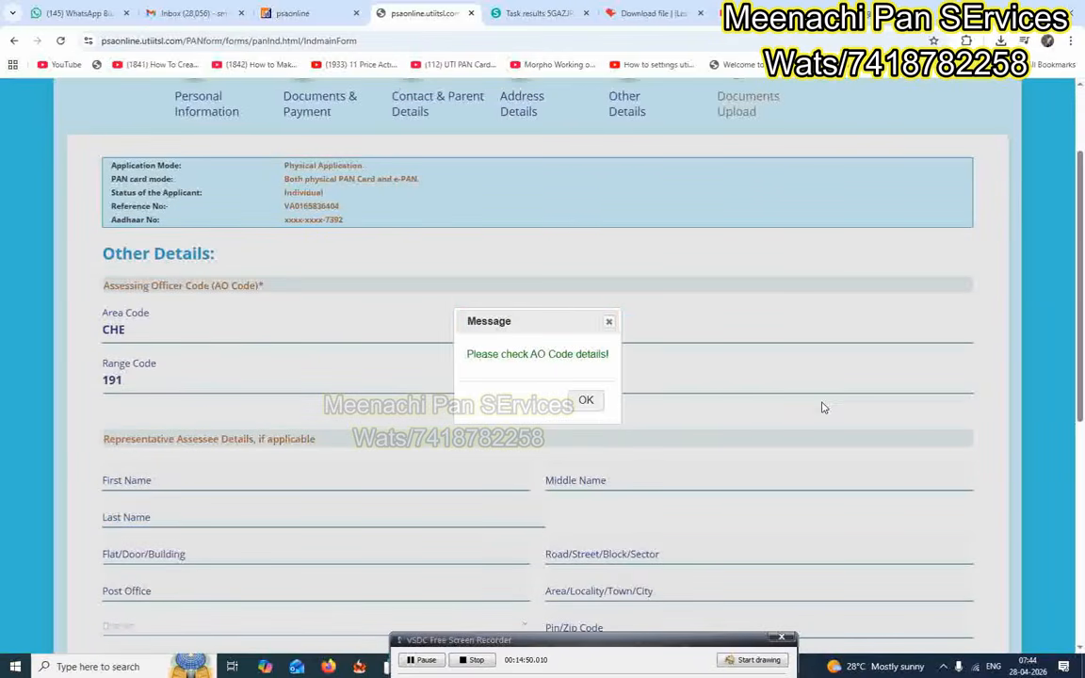
click(583, 404)
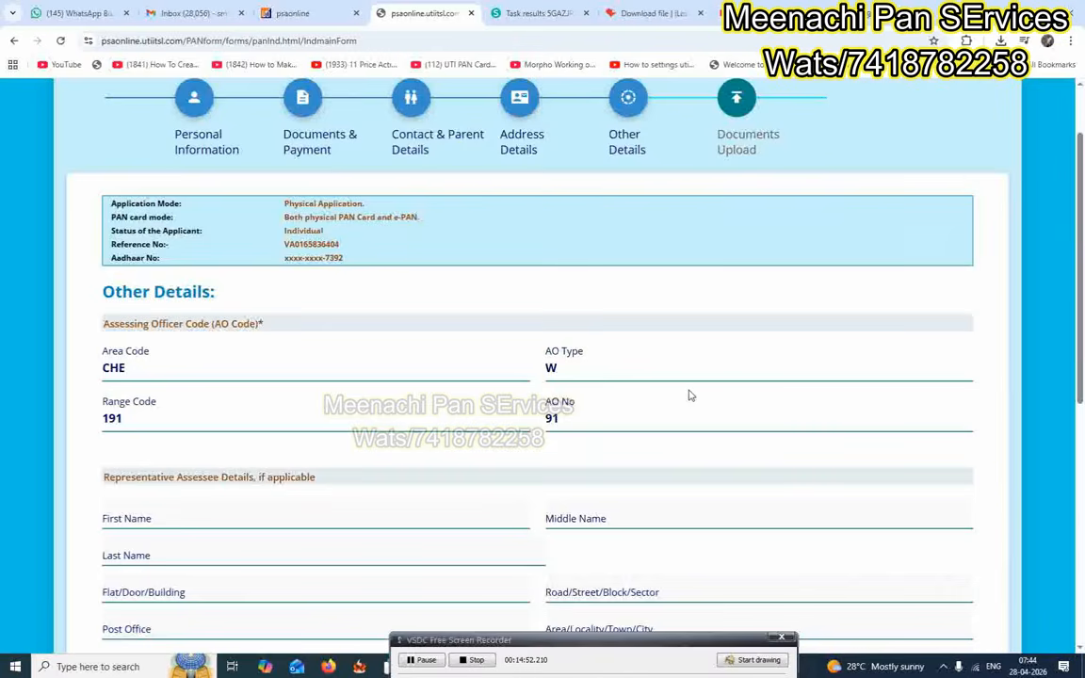
scroll(688, 396, down, 3)
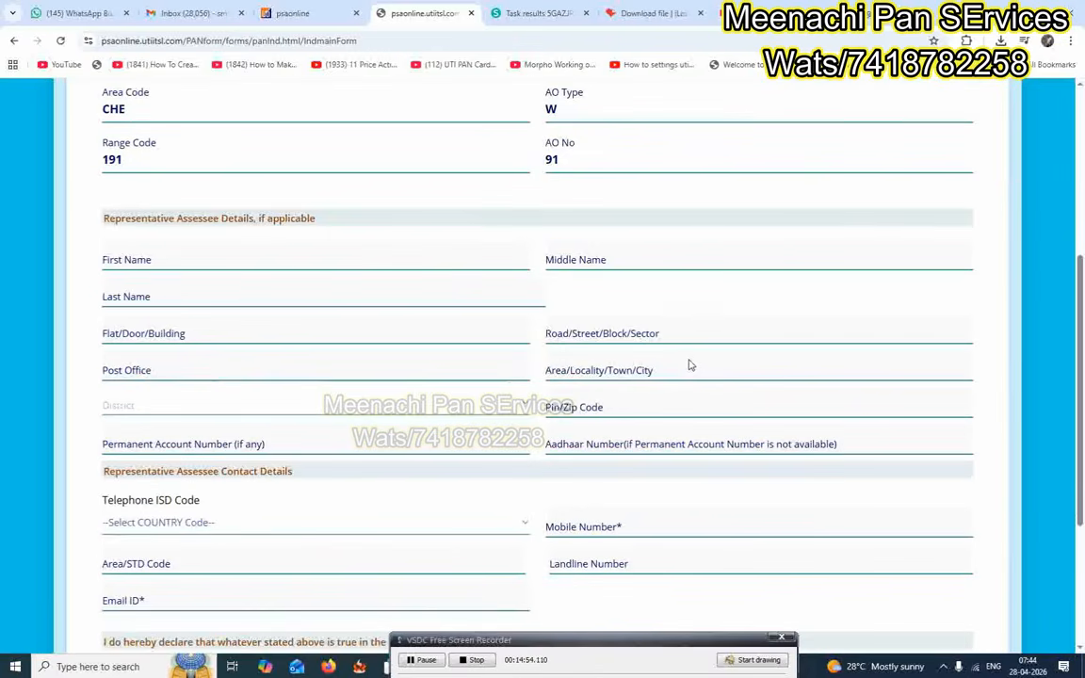
scroll(691, 367, down, 3)
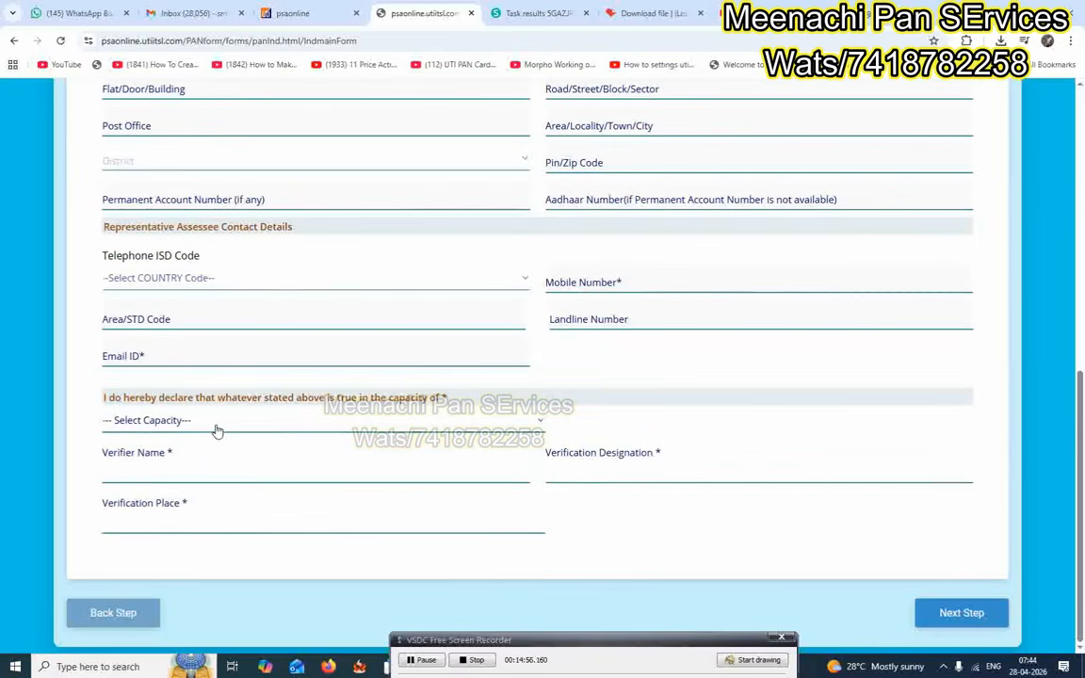
click(218, 430)
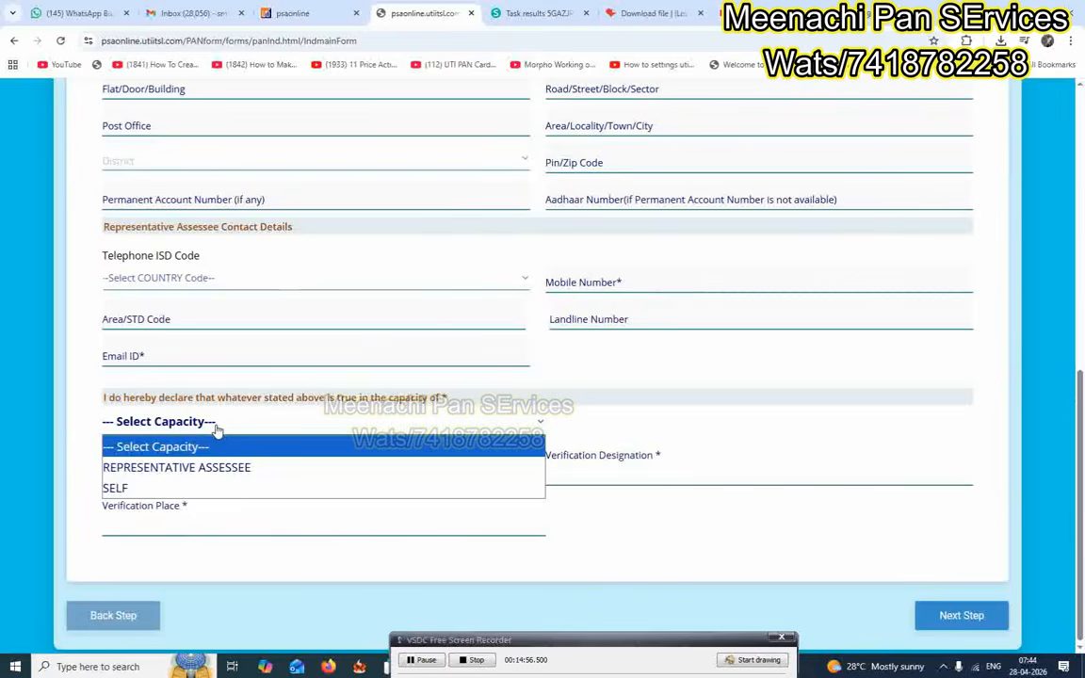
click(204, 488)
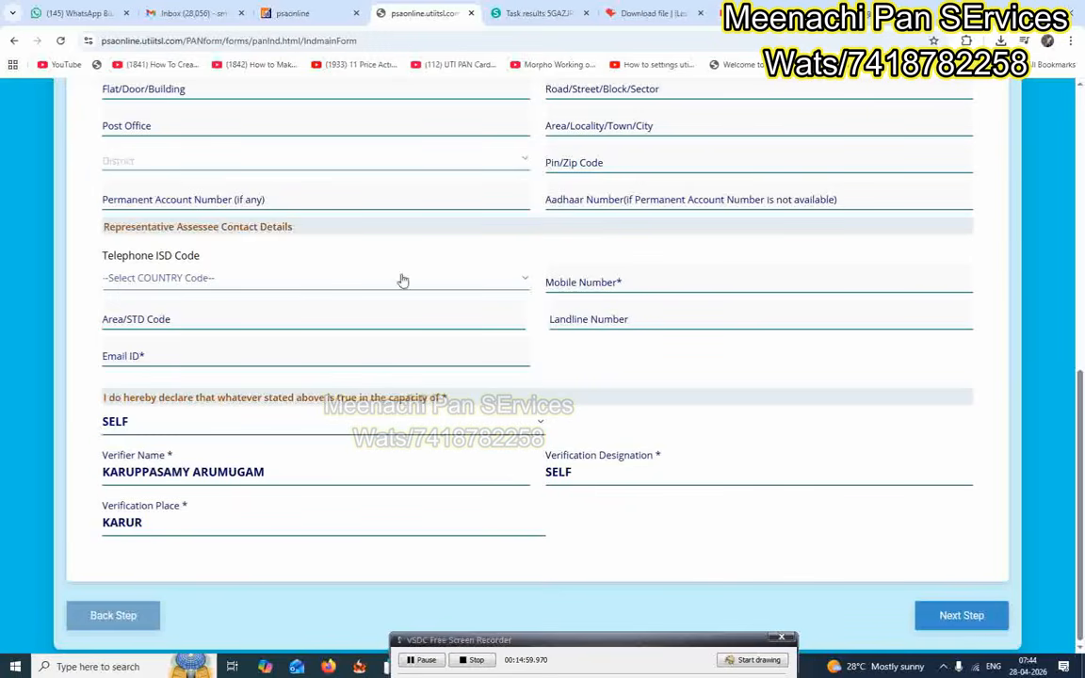
scroll(247, 477, up, 4)
scroll(247, 477, down, 4)
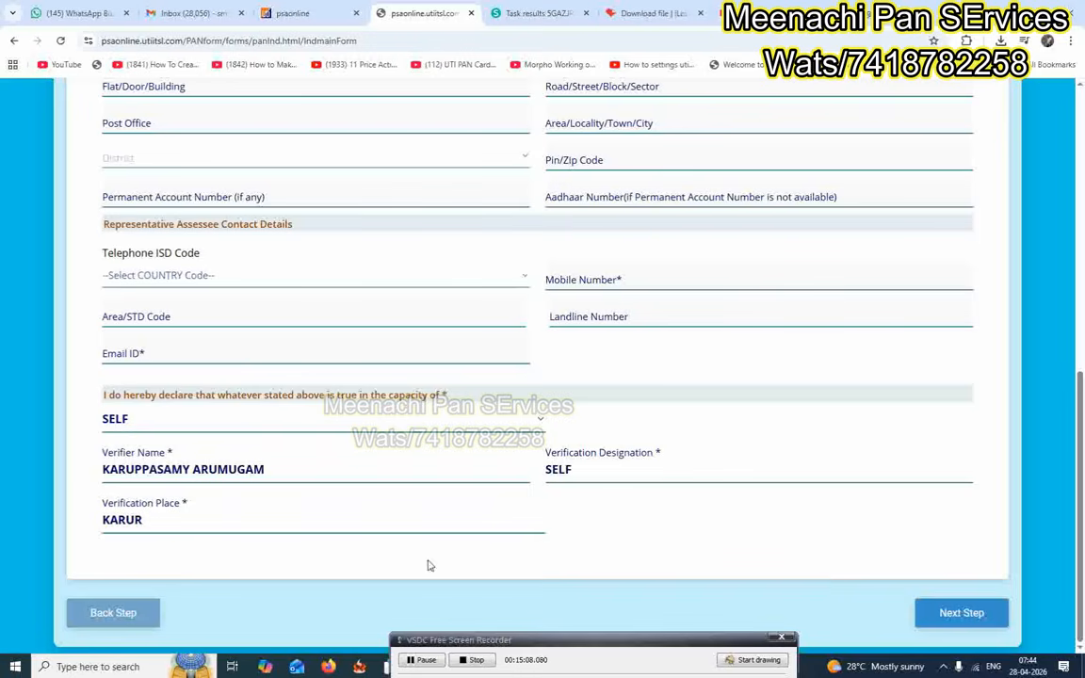
click(954, 613)
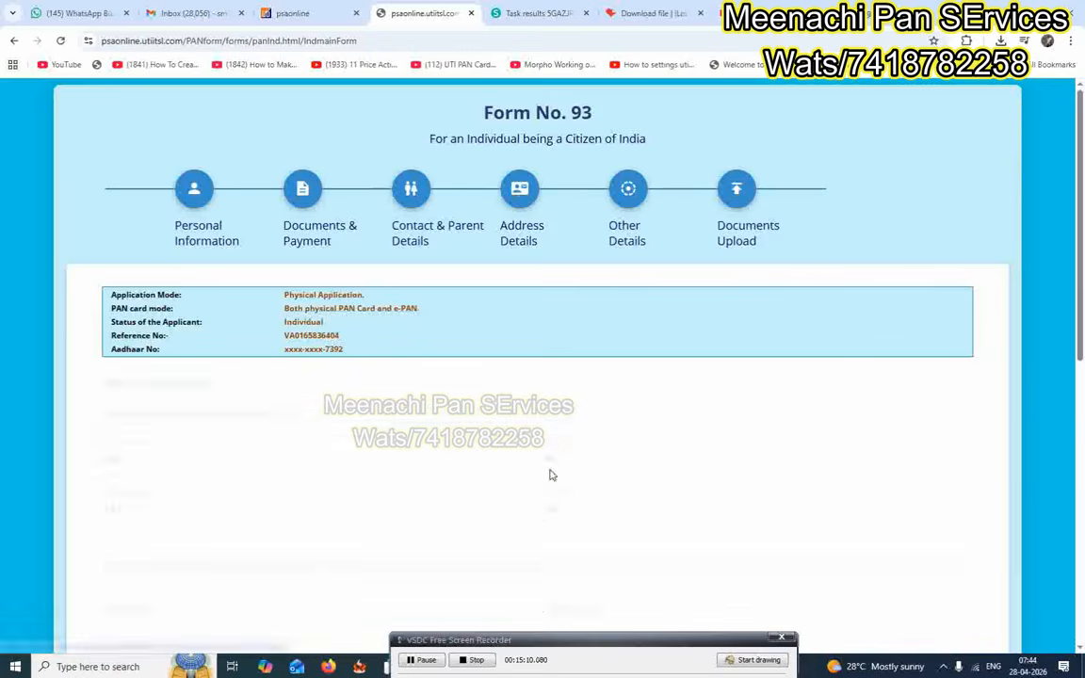
Submit the application from the bottom of the Documents Upload page.
scroll(556, 413, down, 4)
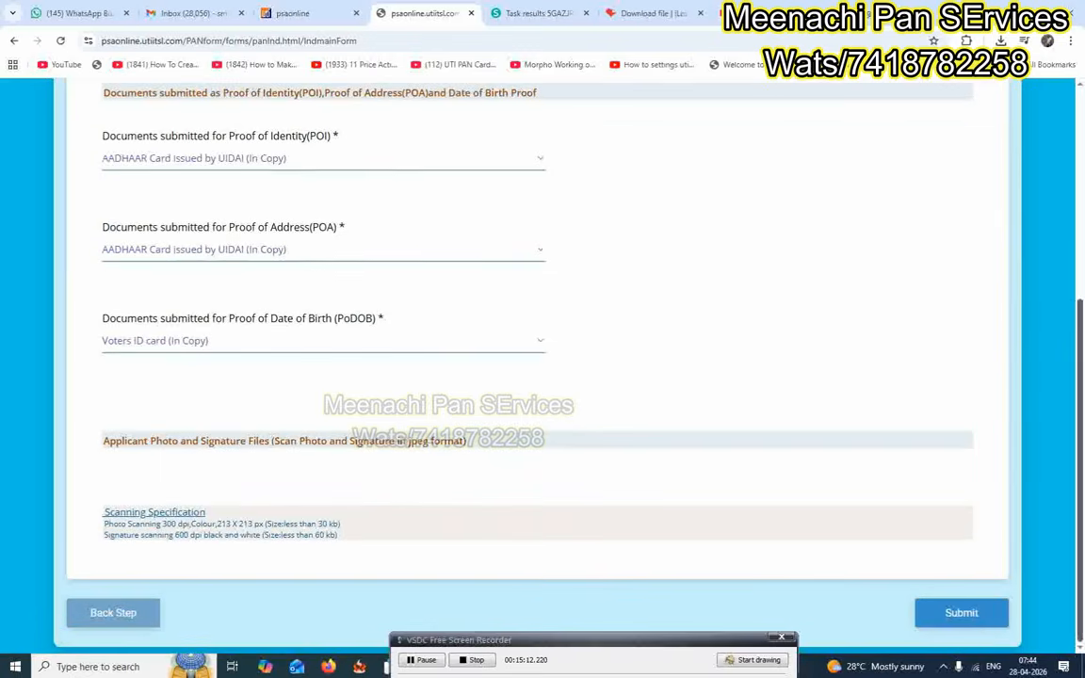
click(962, 614)
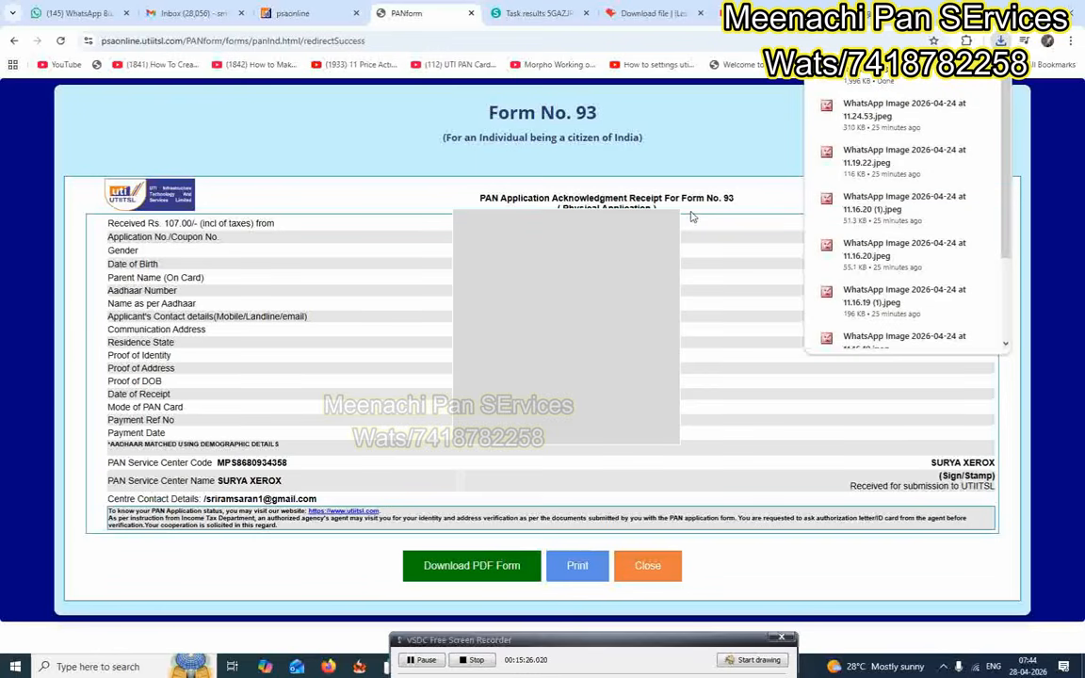
Print the receipt to PDF in Downloads, appending the applicant's name to the file name.
click(582, 569)
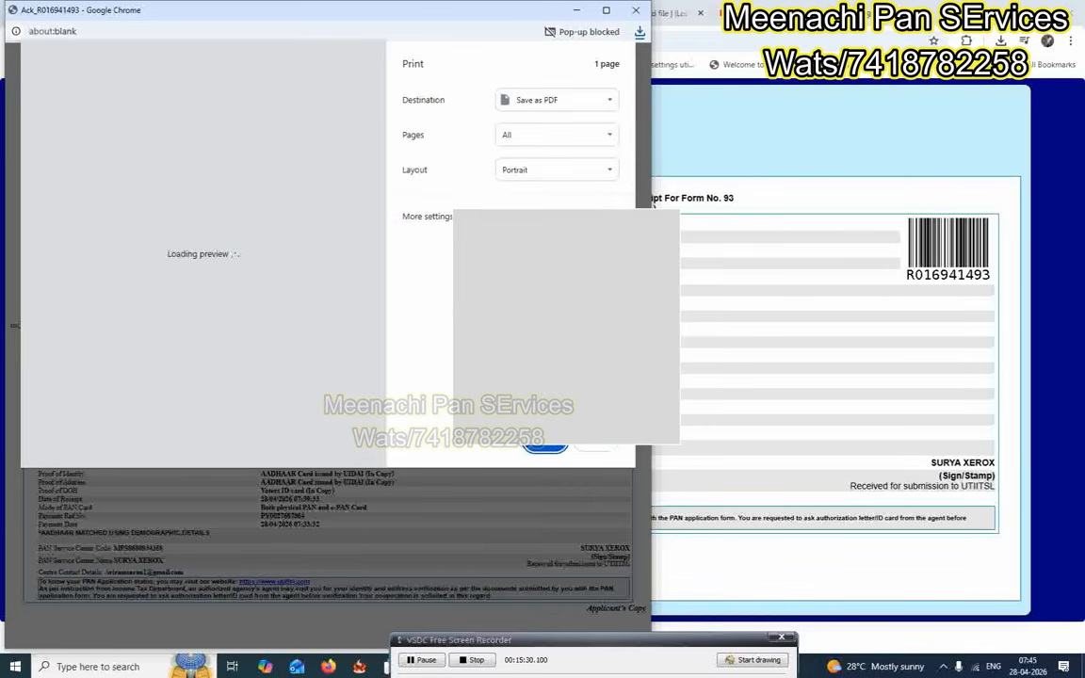
click(545, 446)
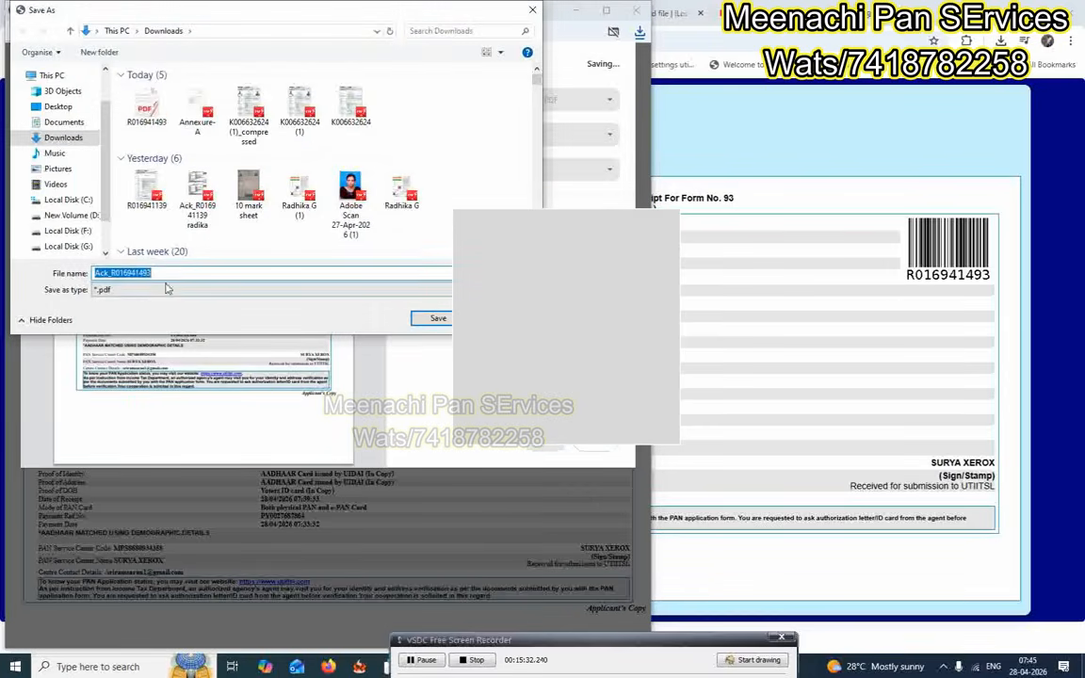
click(165, 272)
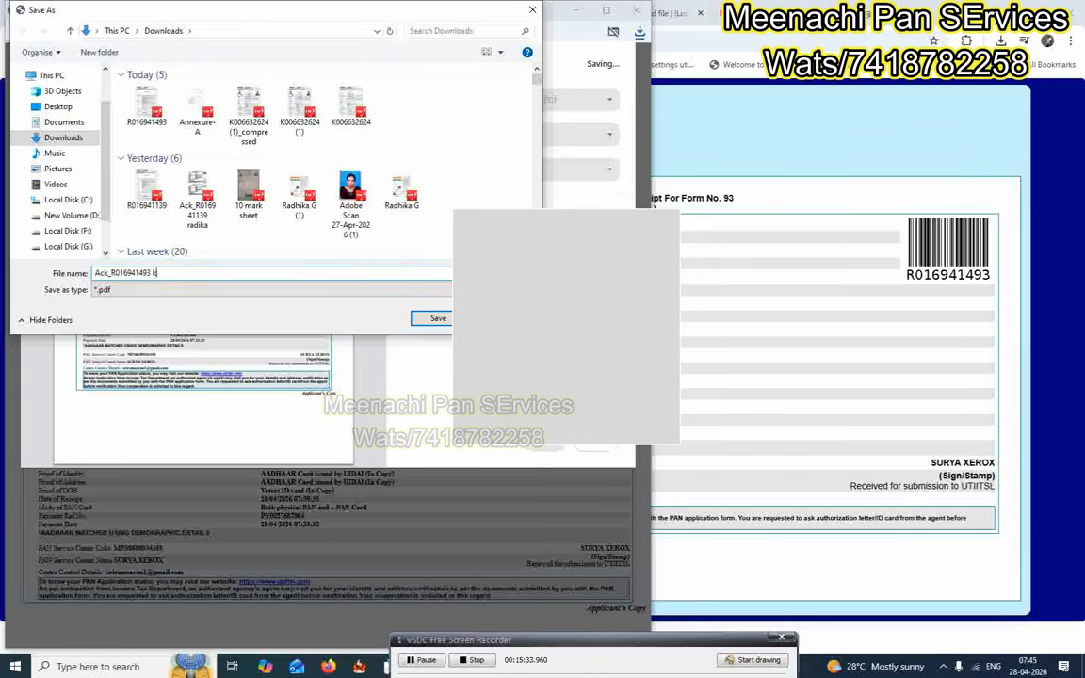
key(Return)
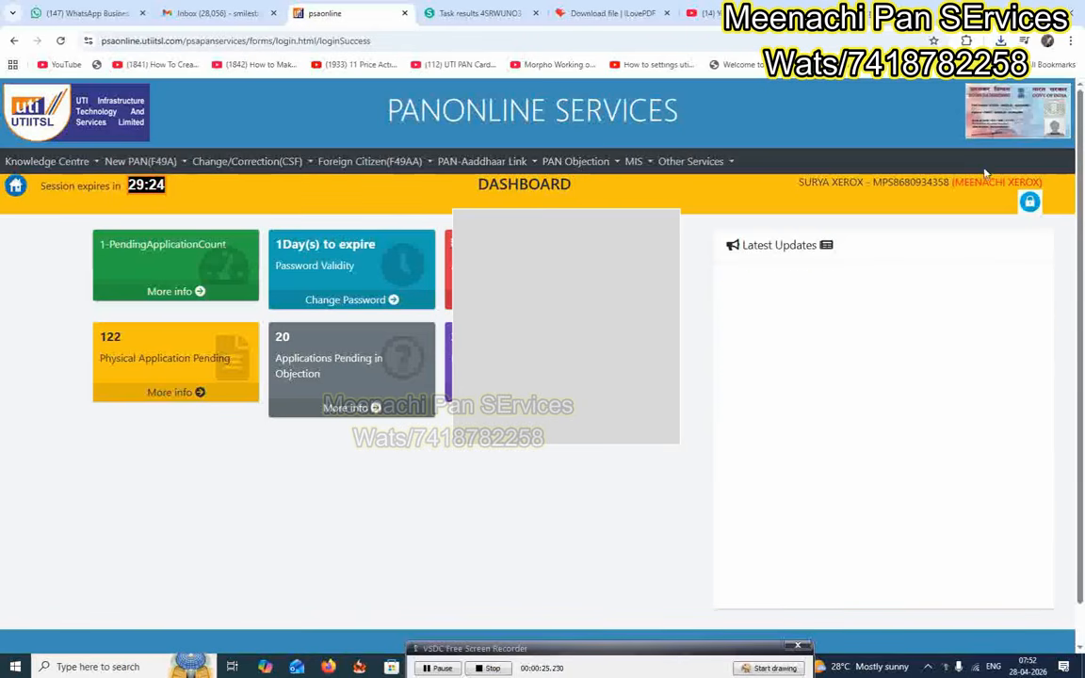
Open New PAN(F49A) > Documents > Upload Document (F49) and the pending application's Upload form.
click(140, 161)
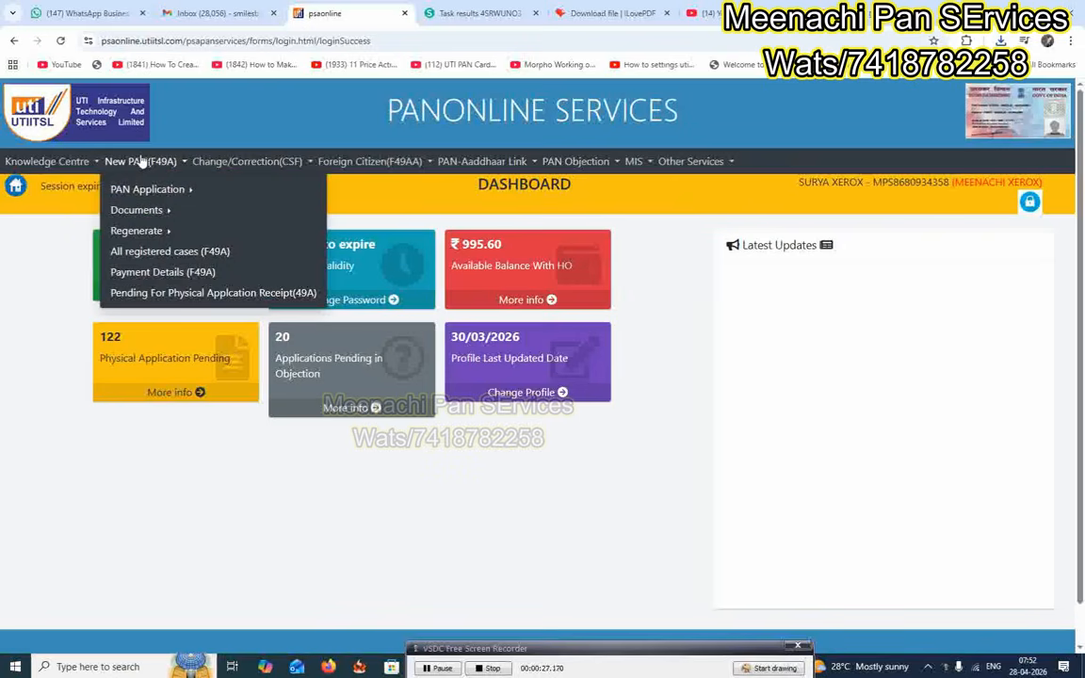
mouse_move(149, 213)
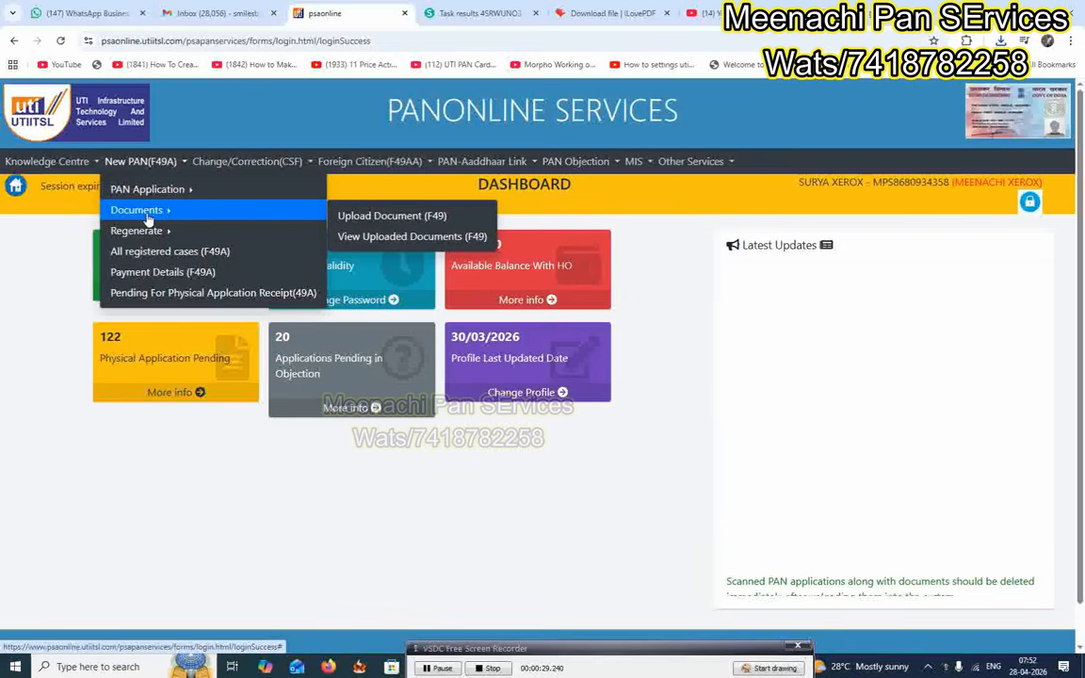
click(382, 217)
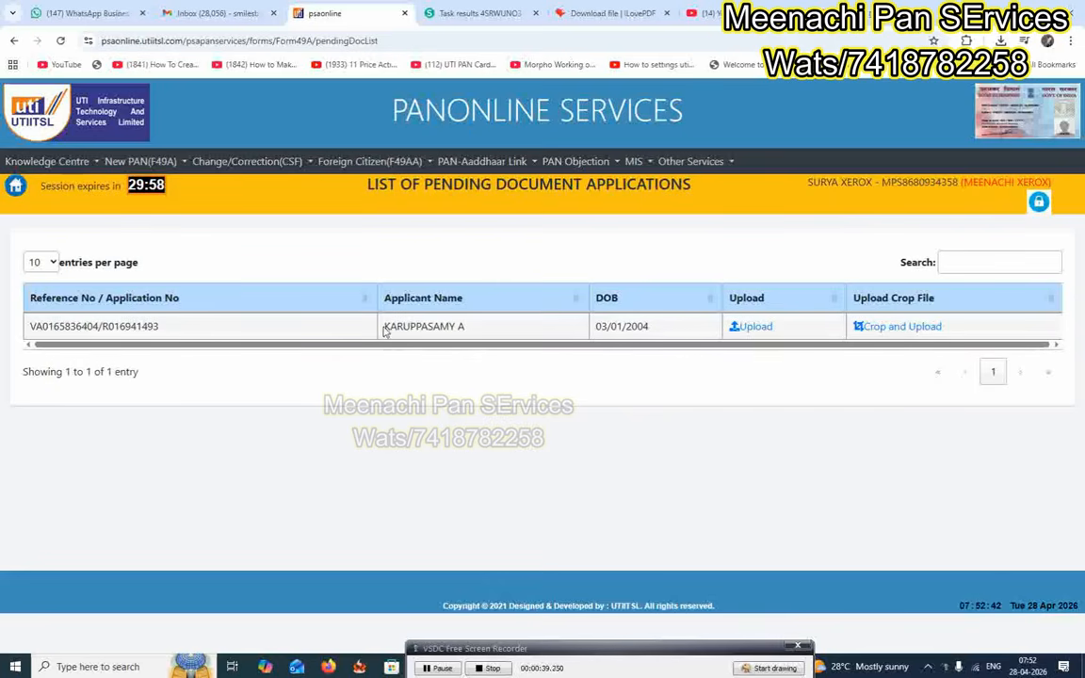
drag(384, 326, 477, 334)
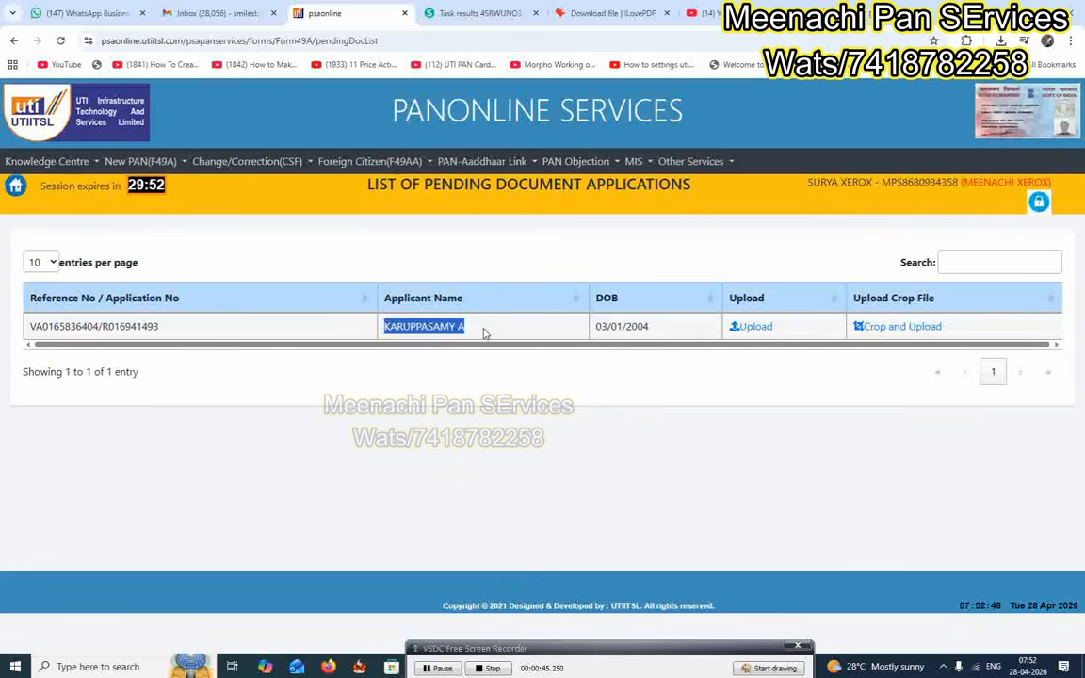
click(416, 325)
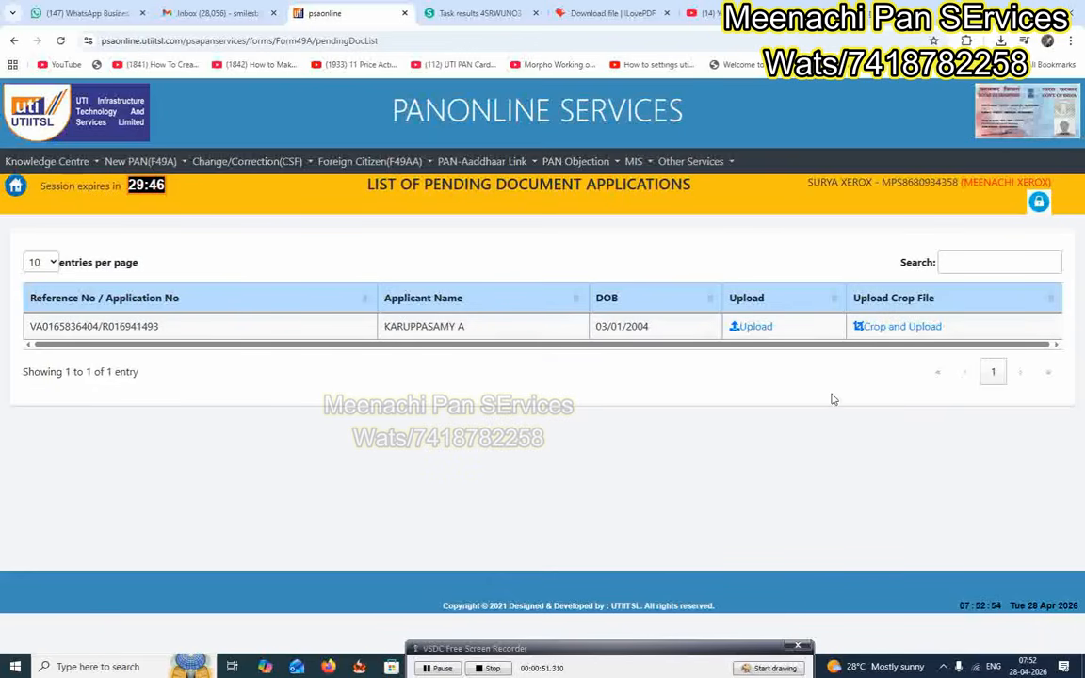
click(754, 327)
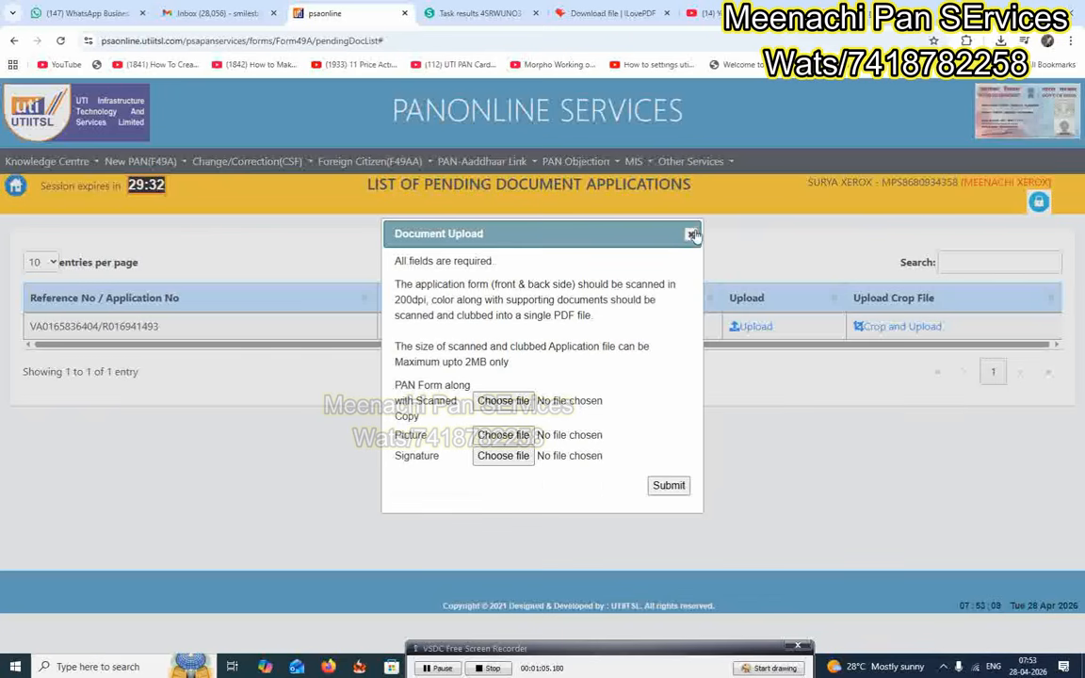
Open Crop and Upload, choose the compressed application PDF from Downloads, and upload it.
click(692, 235)
click(862, 327)
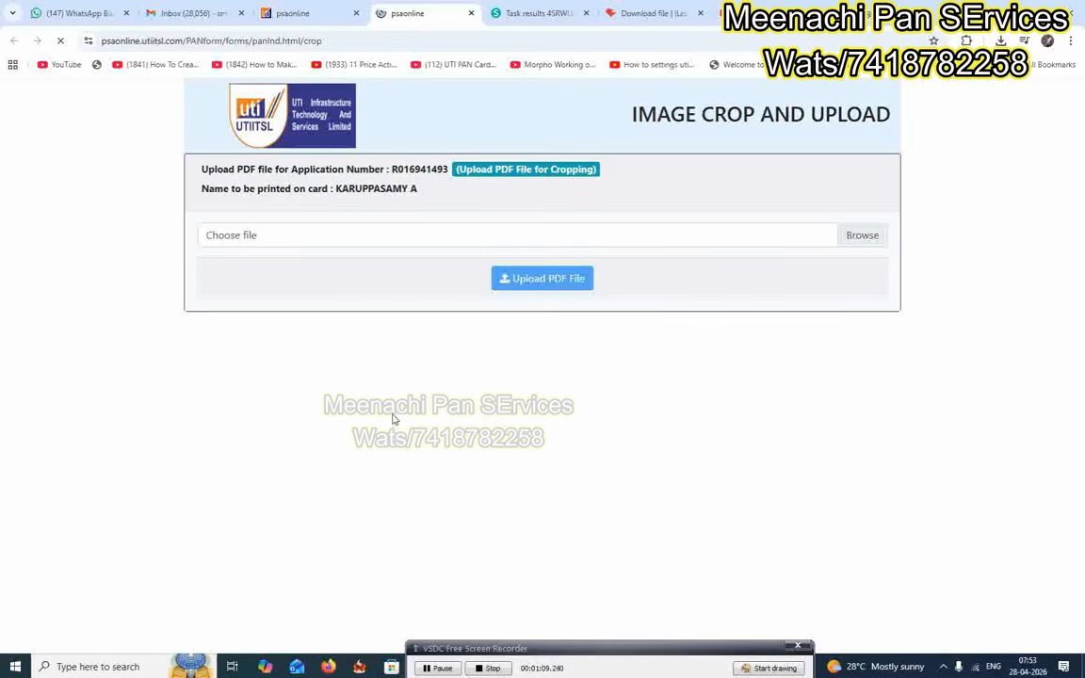
click(862, 235)
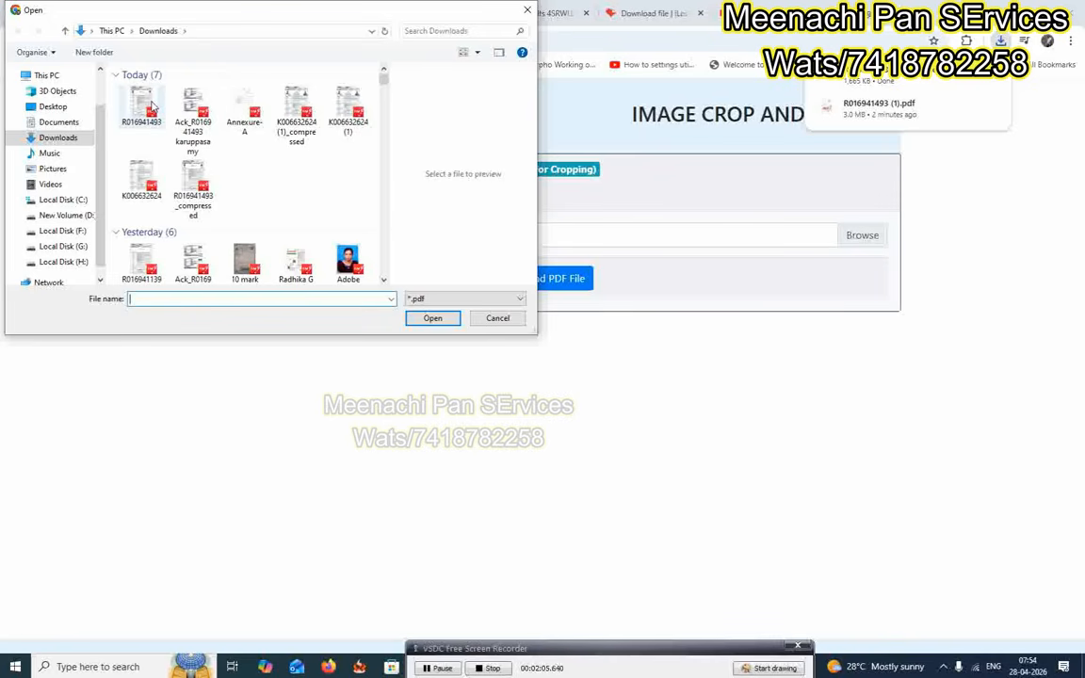
click(187, 171)
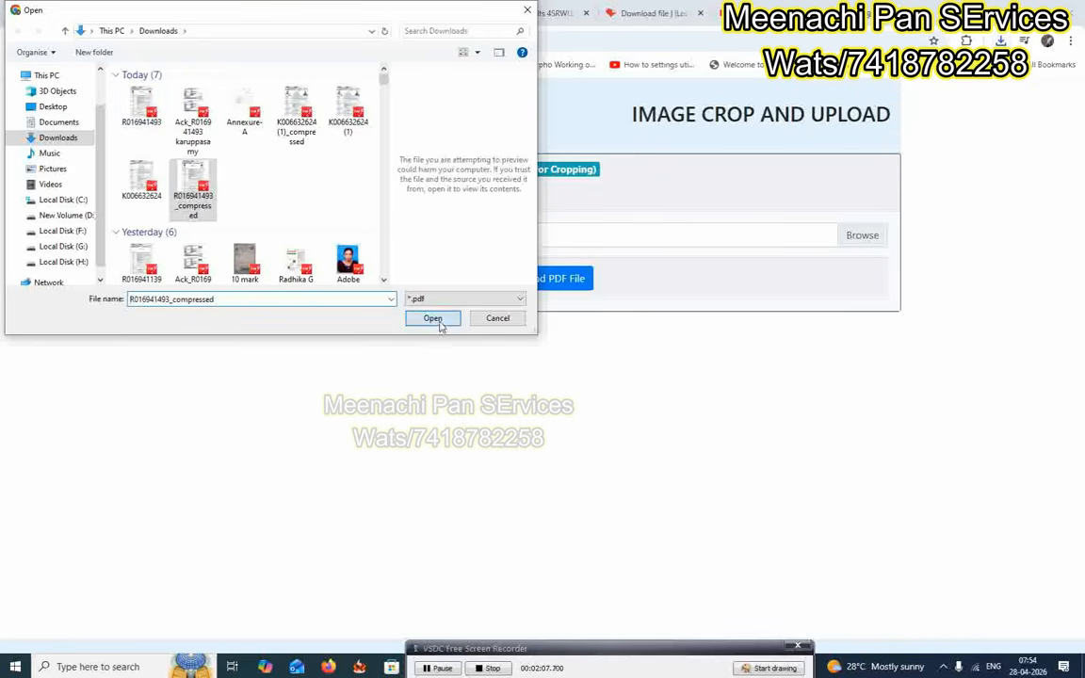
click(435, 318)
click(566, 281)
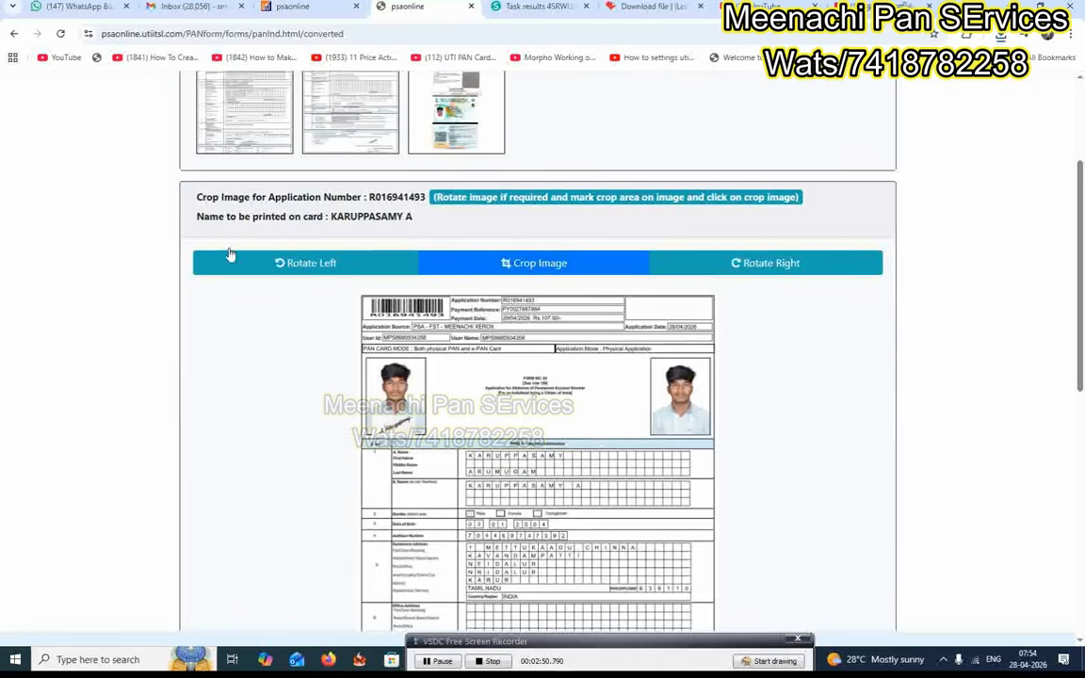
Crop the applicant's photo and signature out of the form page.
scroll(450, 233, up, 1)
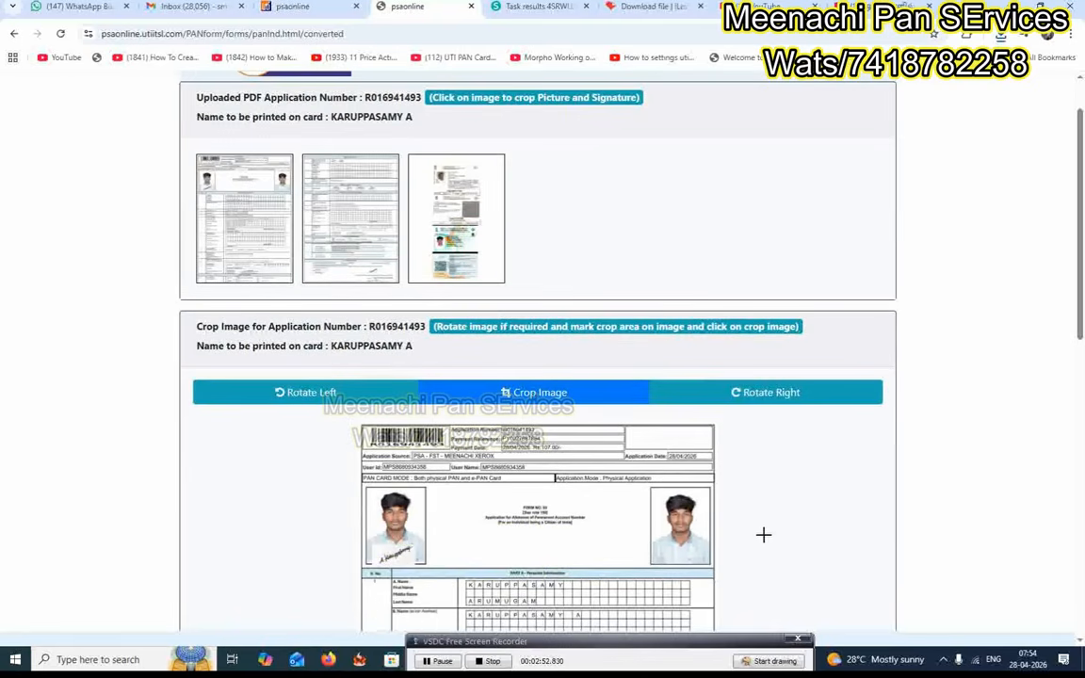
scroll(759, 485, down, 2)
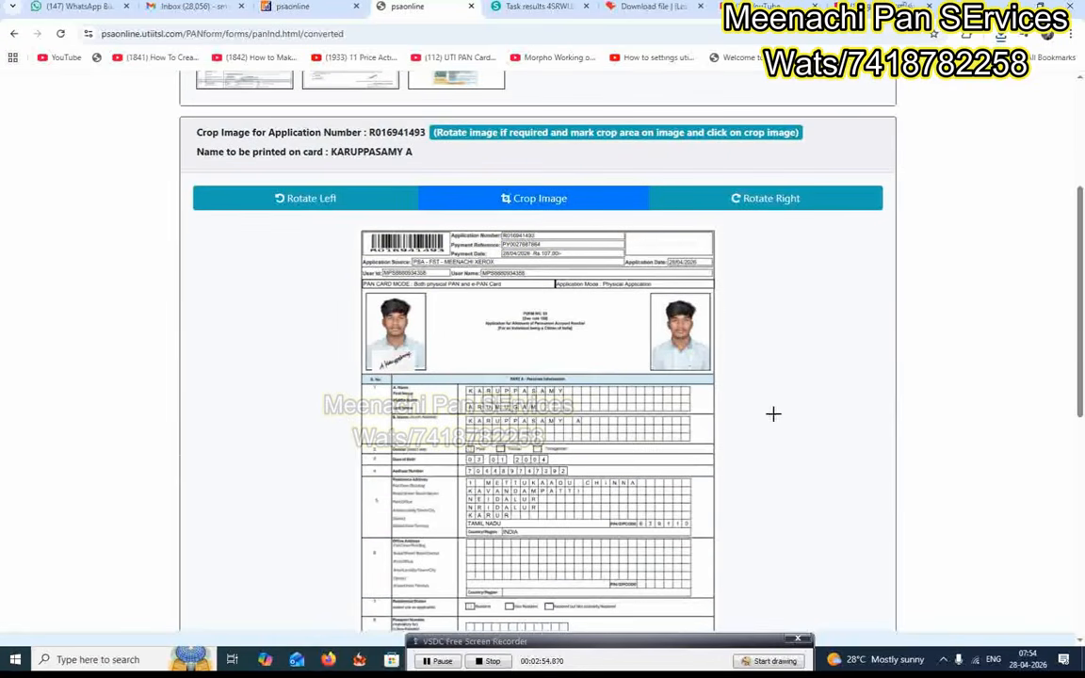
click(651, 293)
drag(651, 293, 710, 371)
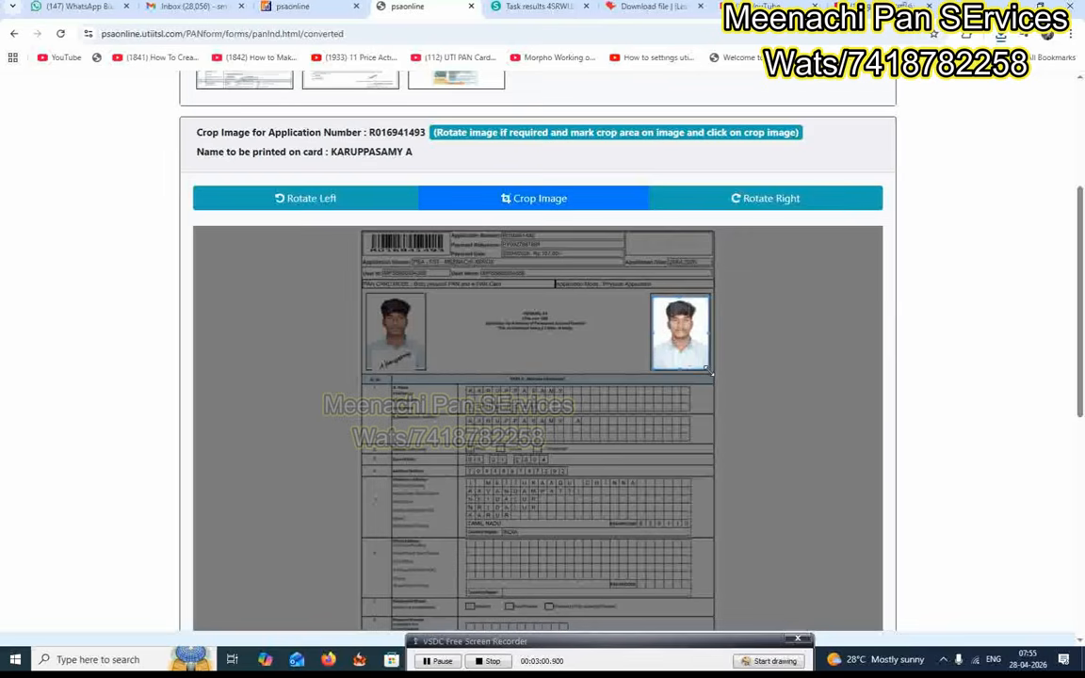
click(544, 198)
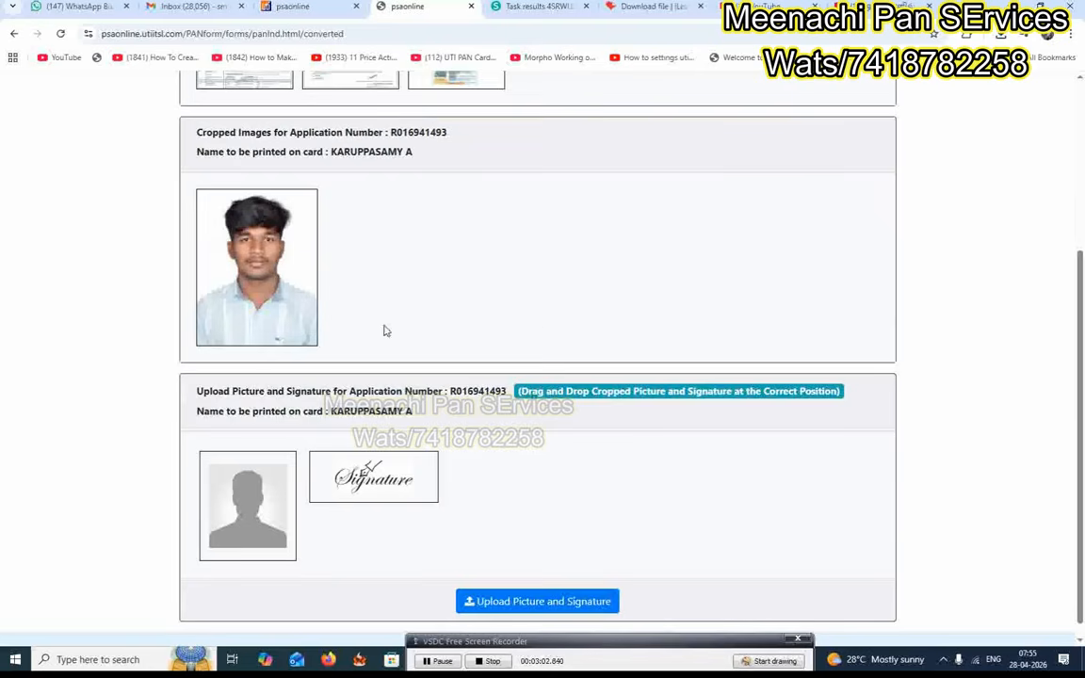
scroll(483, 294, up, 2)
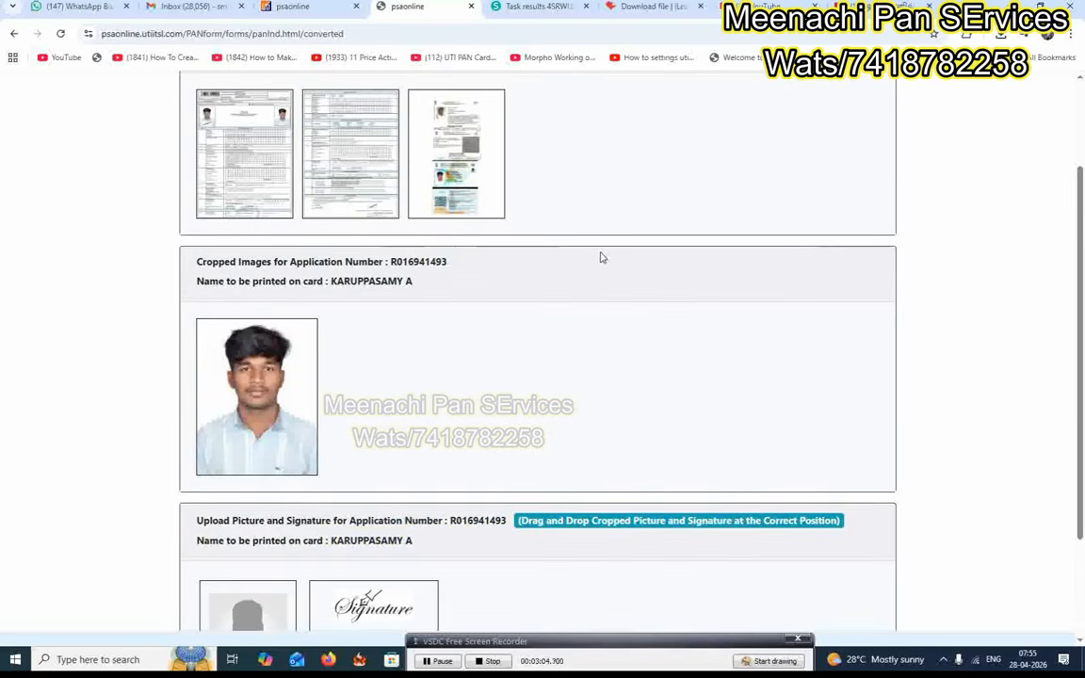
scroll(629, 292, down, 5)
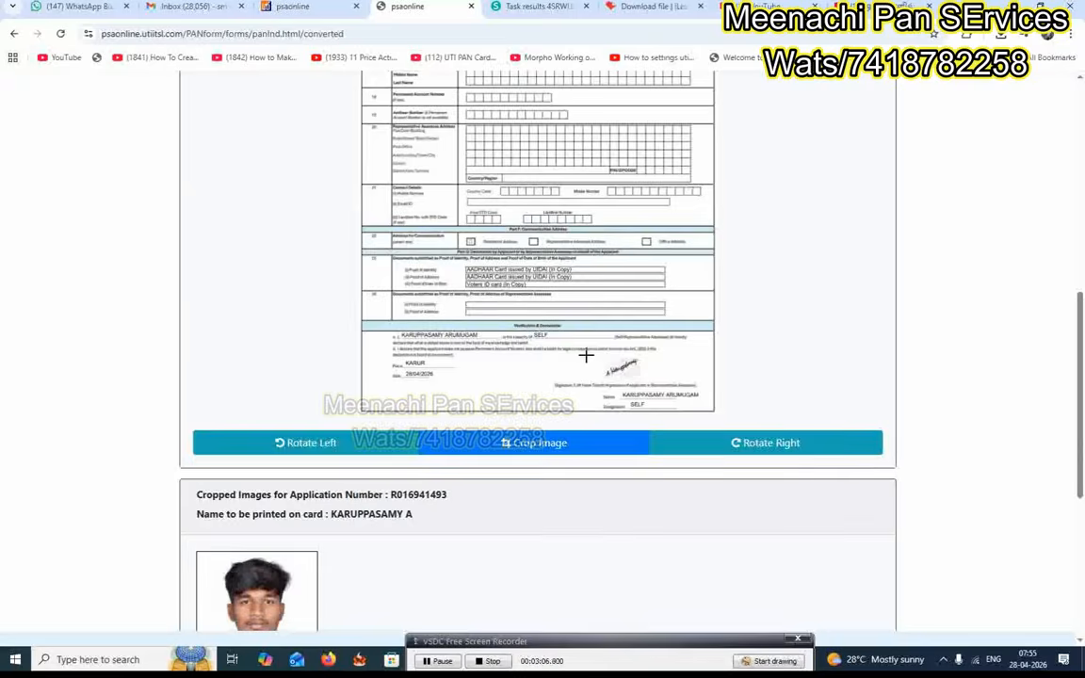
drag(590, 356, 646, 379)
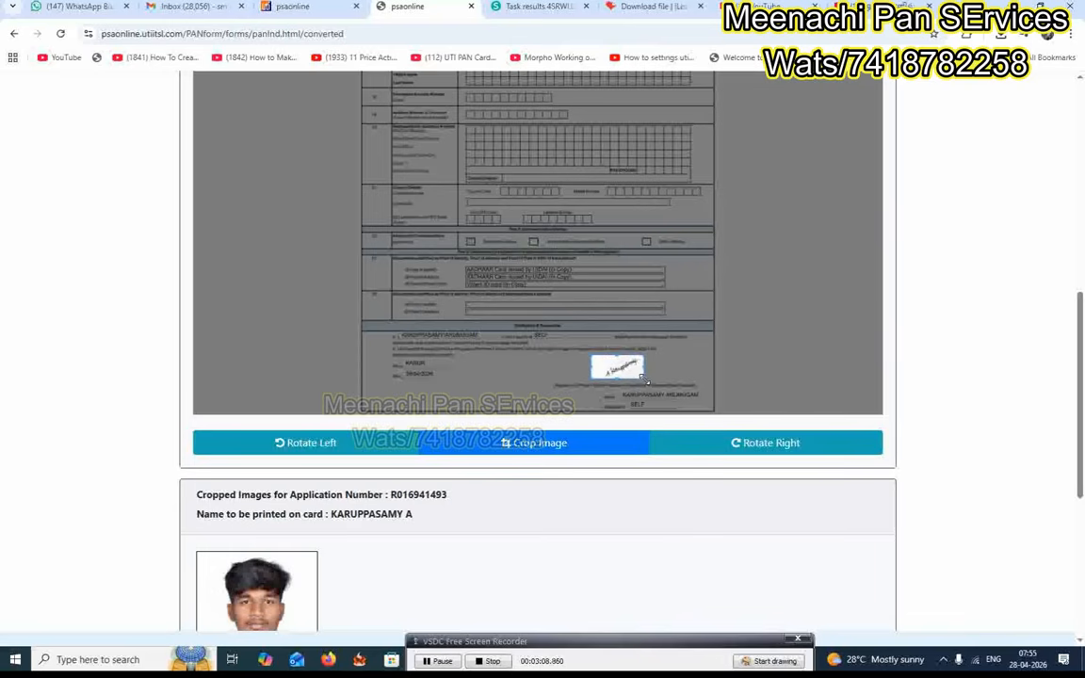
click(570, 447)
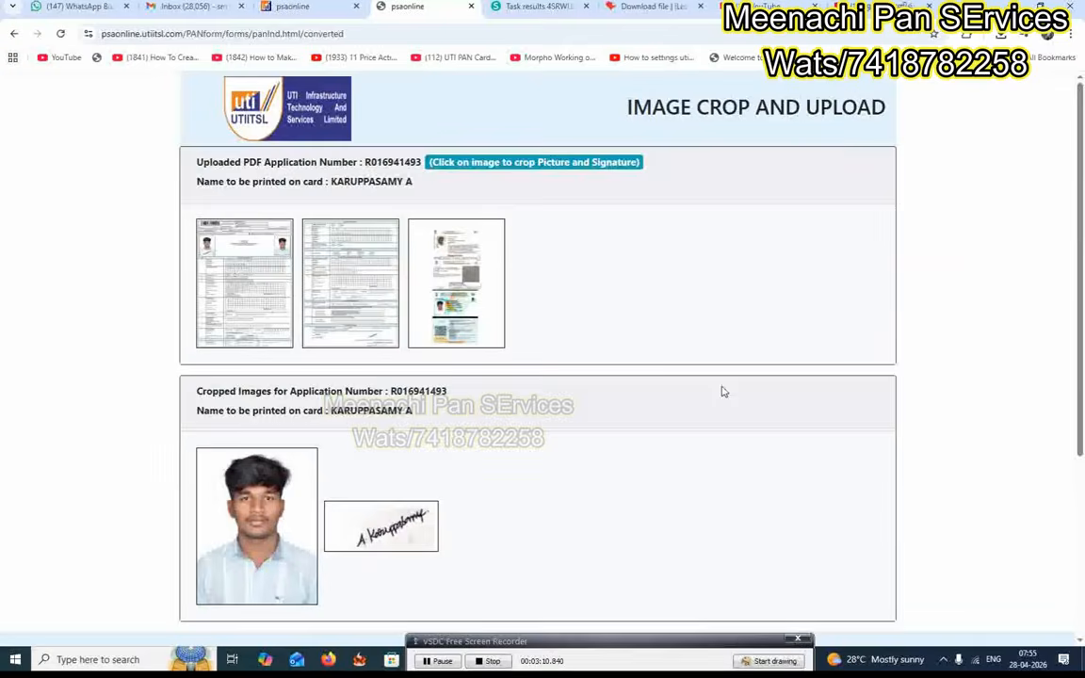
Place the cropped photo and signature in their slots and upload both.
scroll(738, 371, down, 3)
scroll(632, 334, down, 2)
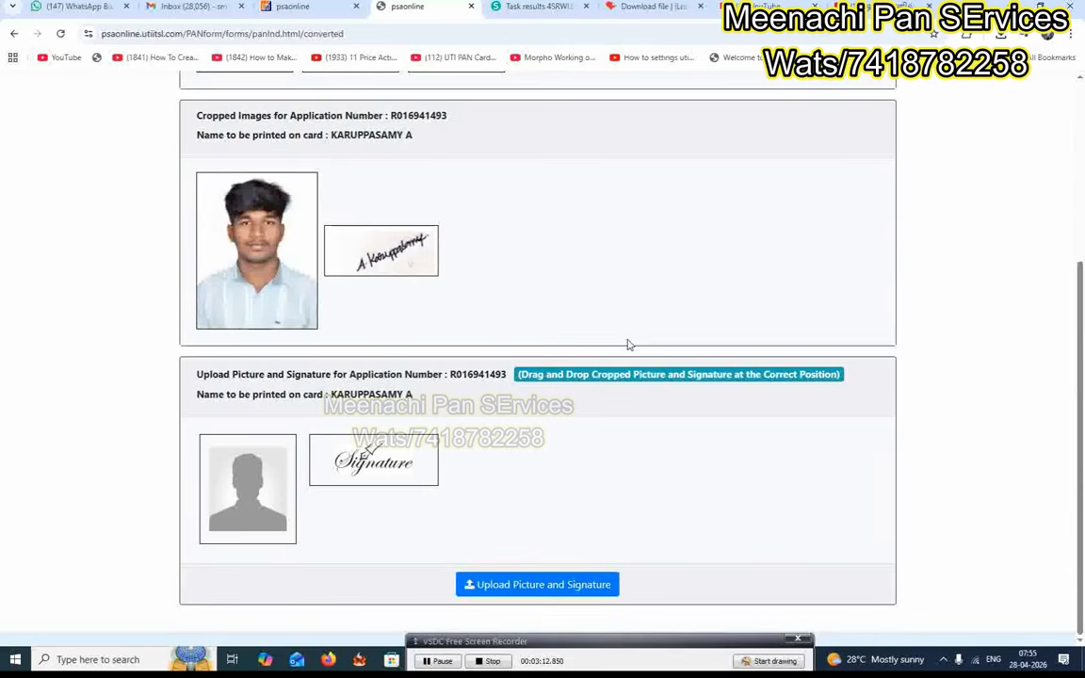
mouse_move(296, 286)
mouse_down()
mouse_move(295, 445)
mouse_move(282, 509)
mouse_up()
drag(236, 231, 406, 422)
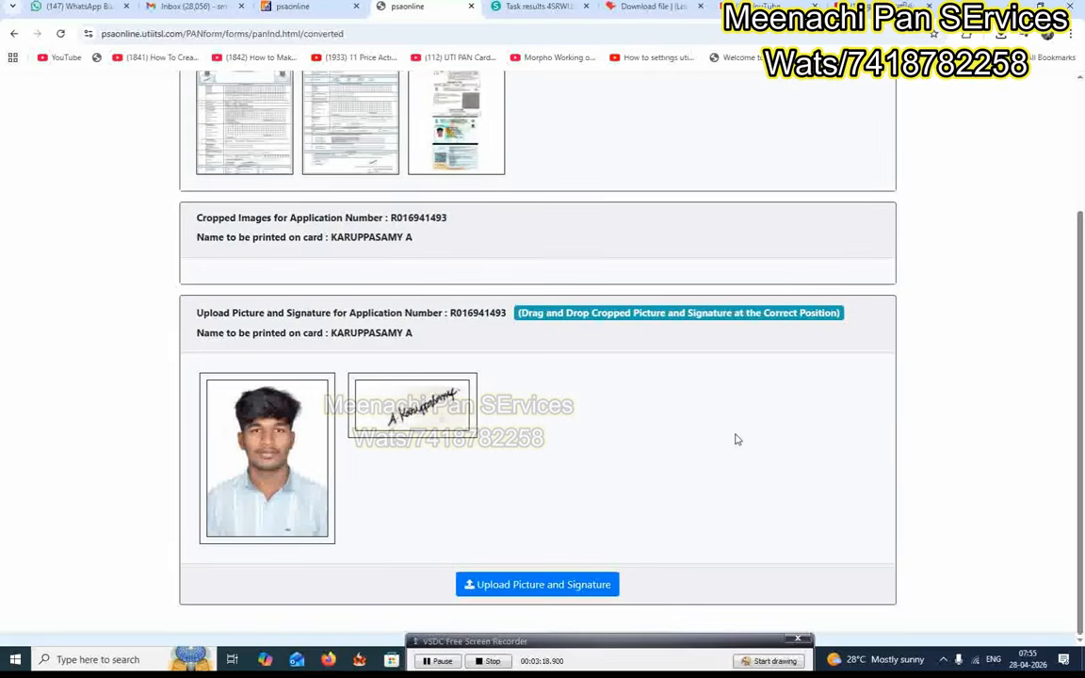
scroll(738, 440, up, 2)
scroll(737, 440, down, 3)
click(520, 586)
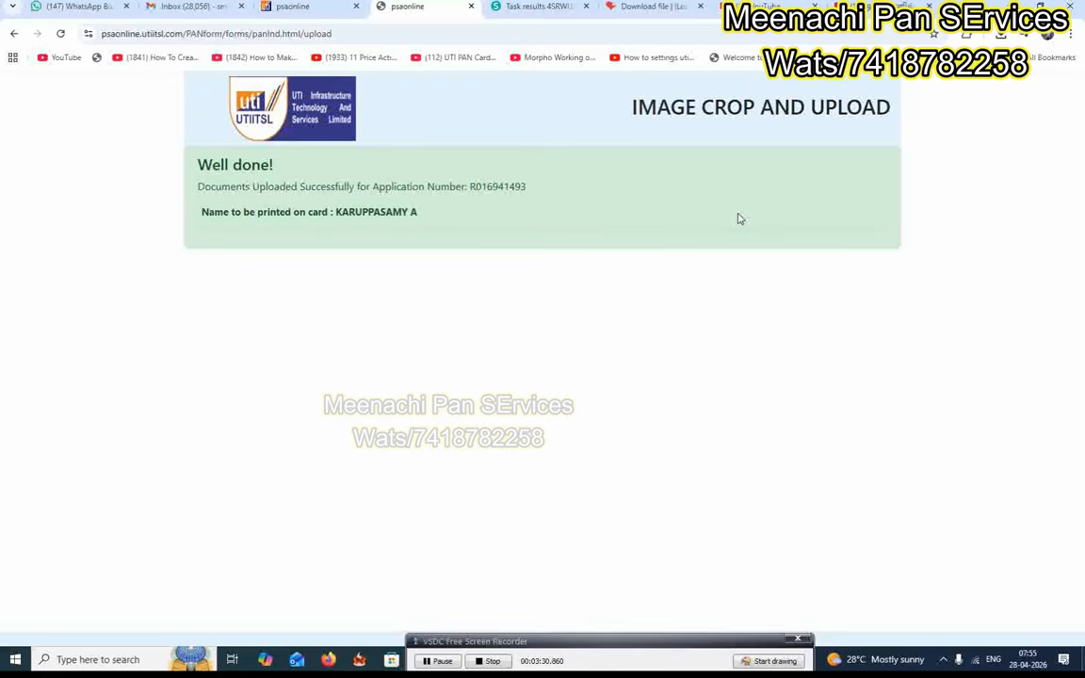
Return to the dashboard in the first psaonline tab and dismiss the maintenance alert.
click(311, 7)
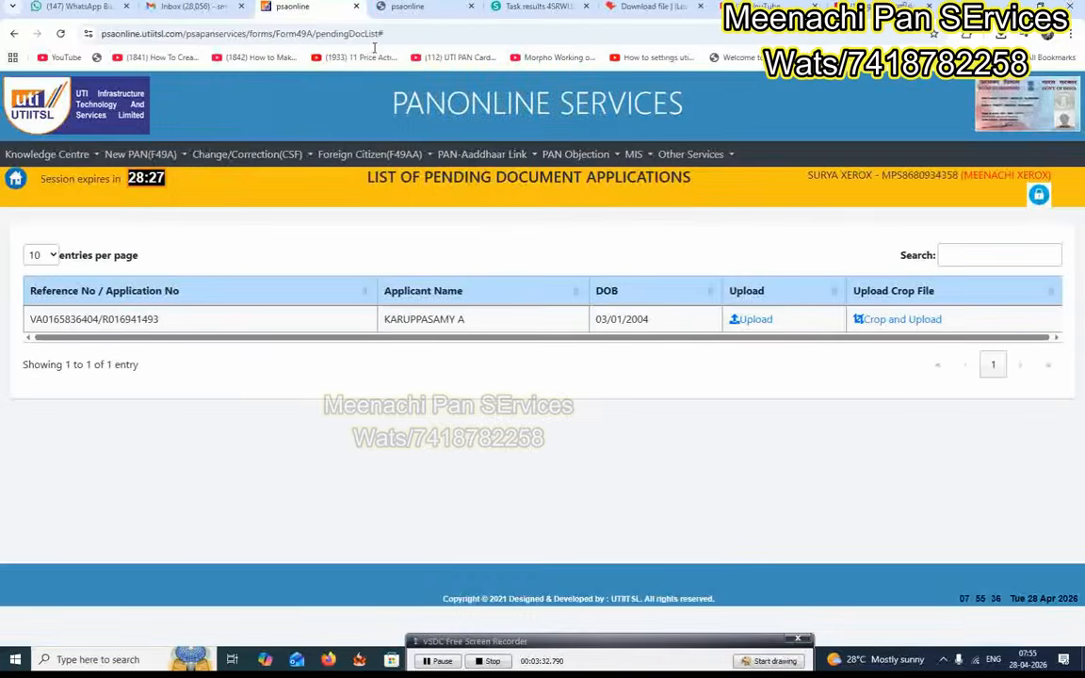
click(16, 176)
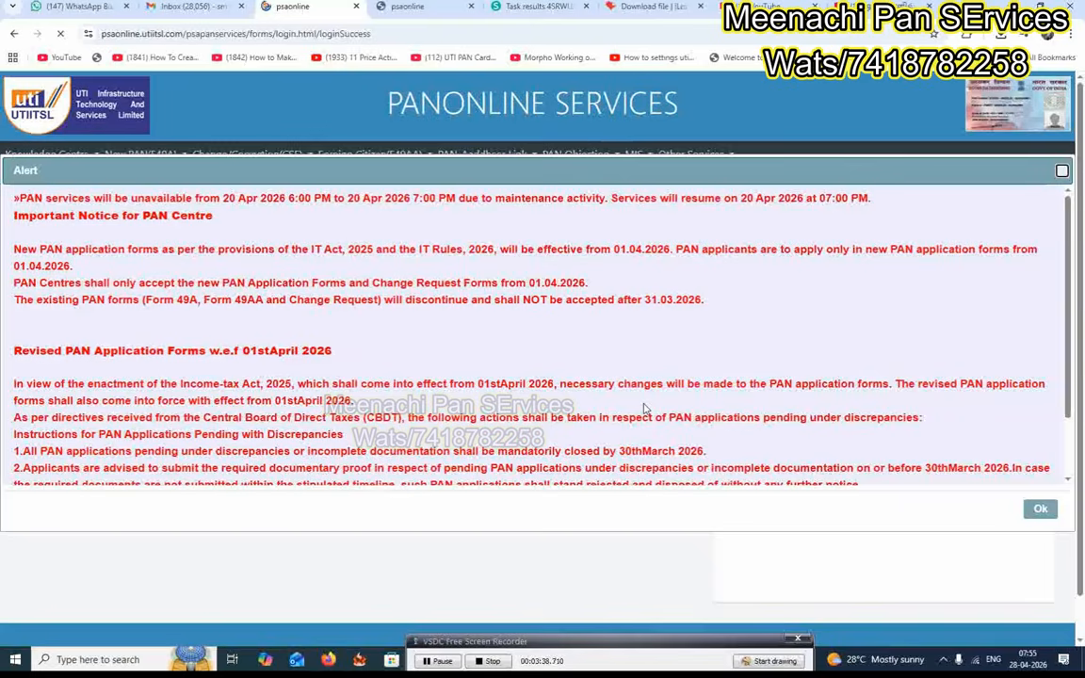
click(1039, 509)
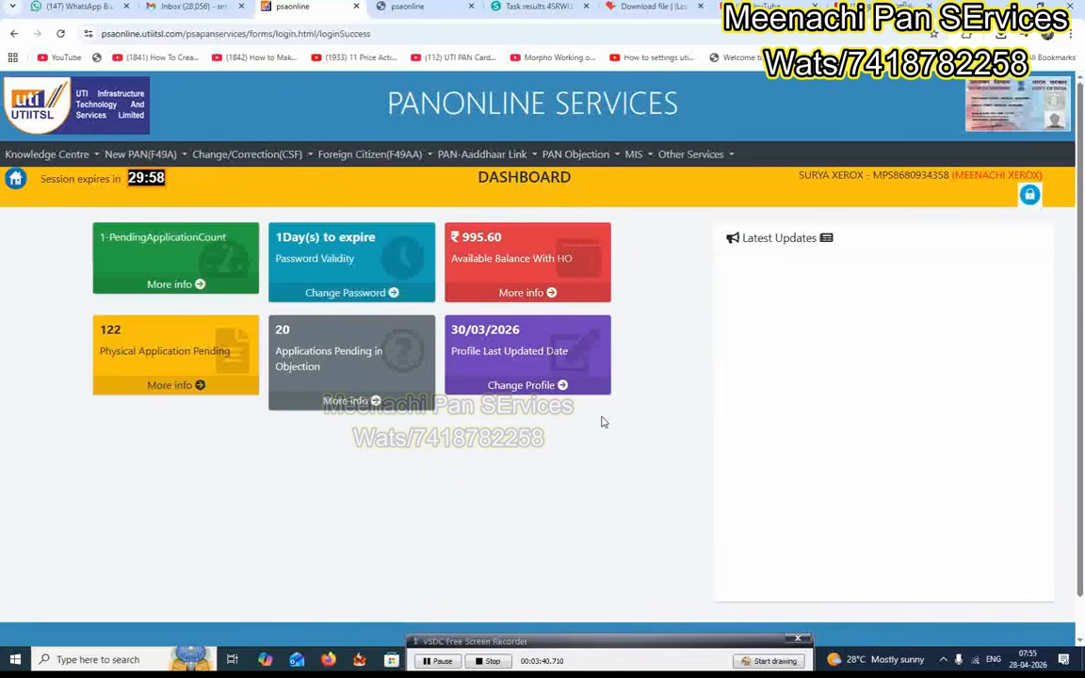